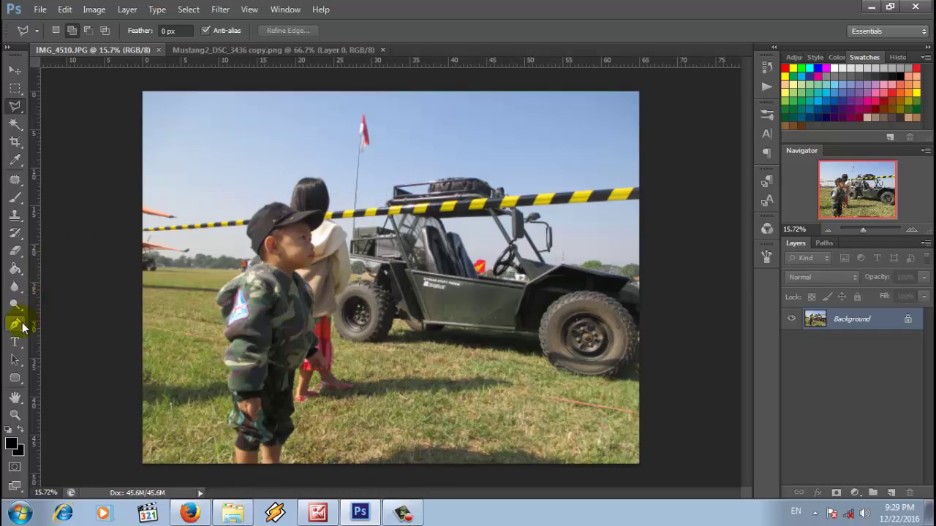
Choose the Pen tool in Path mode, zoom in, and place the first anchor at the boy's leg.
{"action": "left_click", "coordinate": [23, 326]}
{"action": "left_click", "coordinate": [73, 319]}
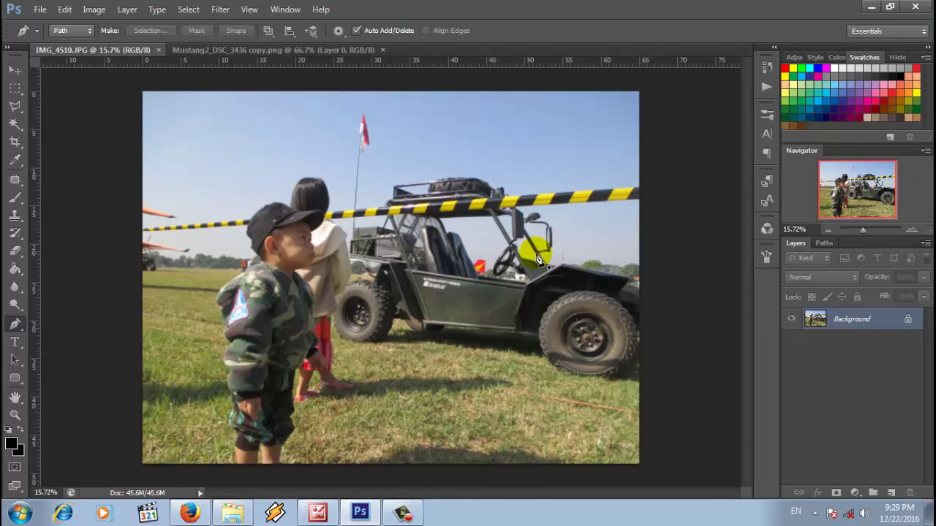
{"action": "left_click_drag", "start_coordinate": [866, 229], "coordinate": [868, 229]}
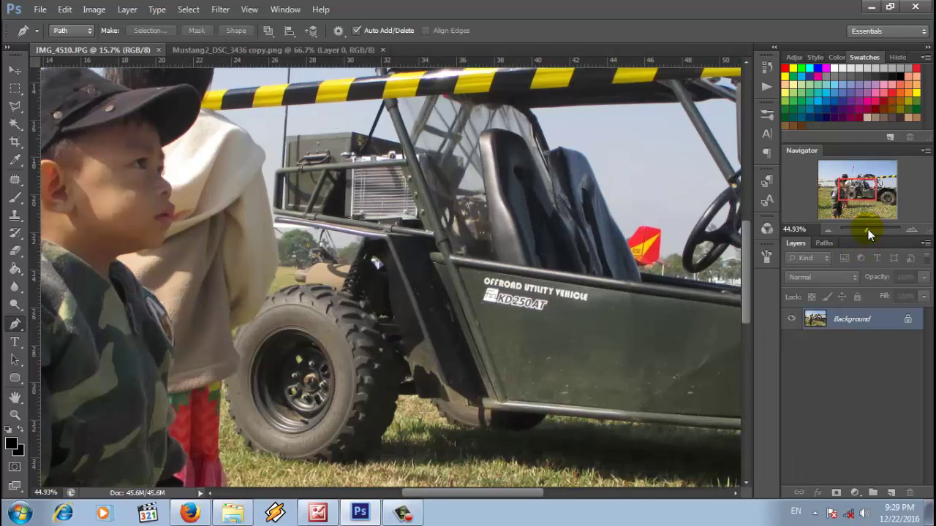
{"action": "scroll", "coordinate": [246, 293], "scroll_direction": "down", "scroll_amount": 5}
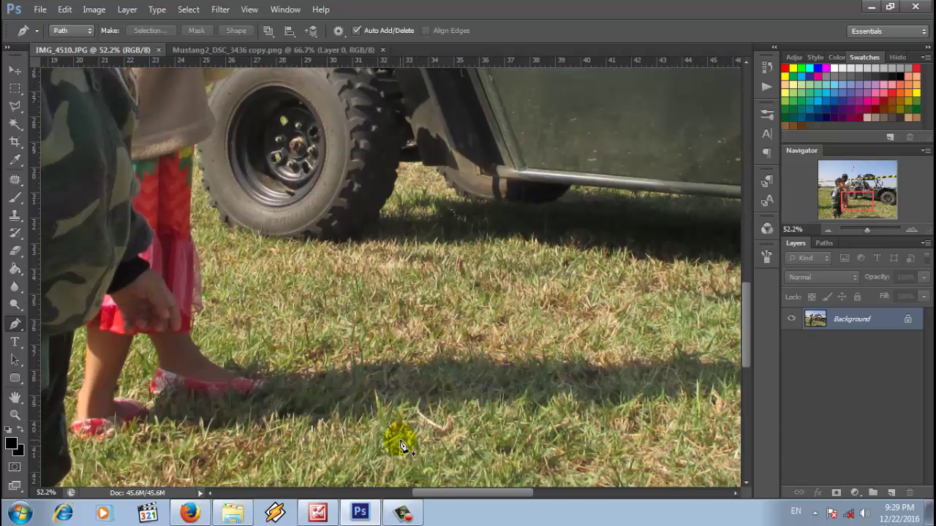
{"action": "left_click_drag", "start_coordinate": [443, 491], "coordinate": [385, 492]}
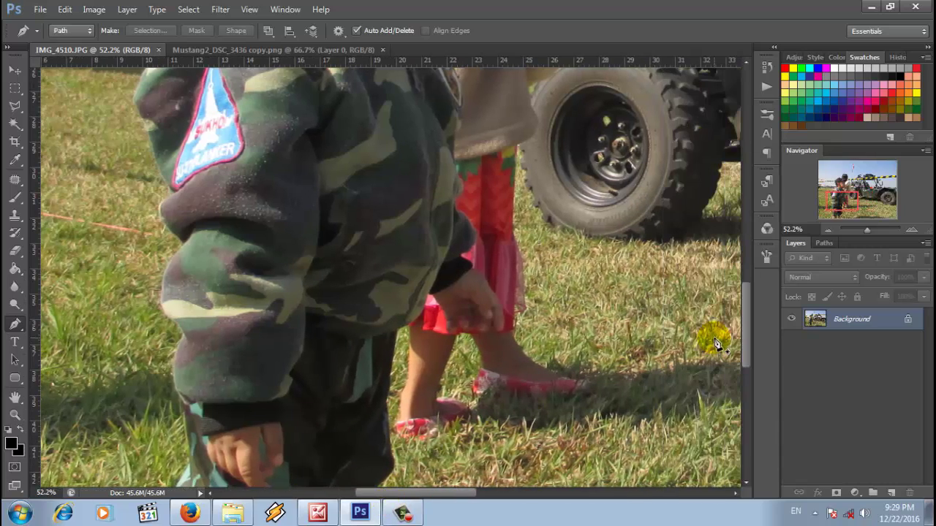
{"action": "left_click_drag", "start_coordinate": [746, 341], "coordinate": [744, 381]}
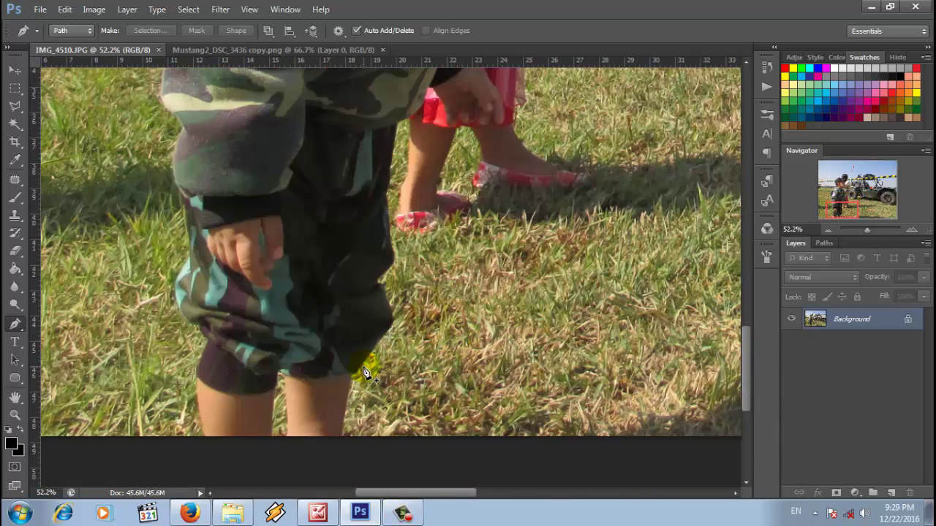
{"action": "left_click", "coordinate": [364, 372]}
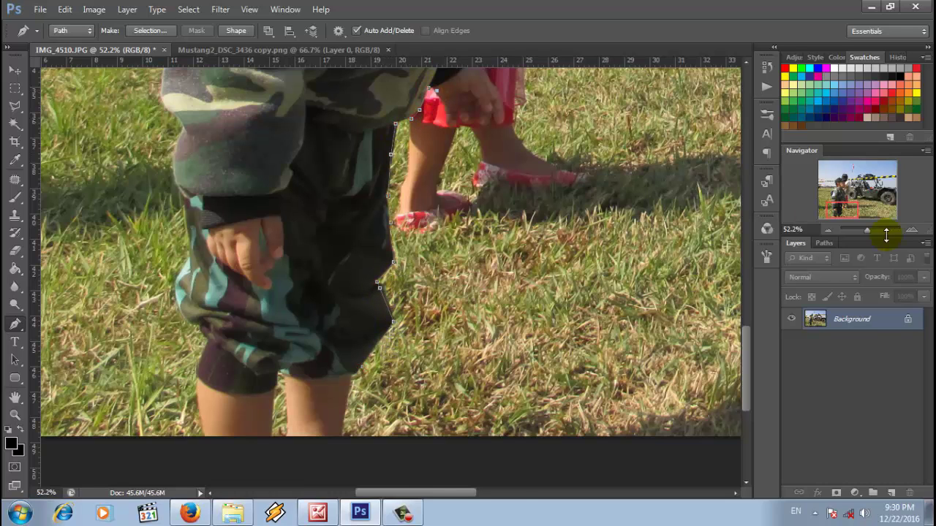
Add anchors around the boy's hand and up the arm and sleeve edge.
{"action": "left_click_drag", "start_coordinate": [867, 230], "coordinate": [872, 229]}
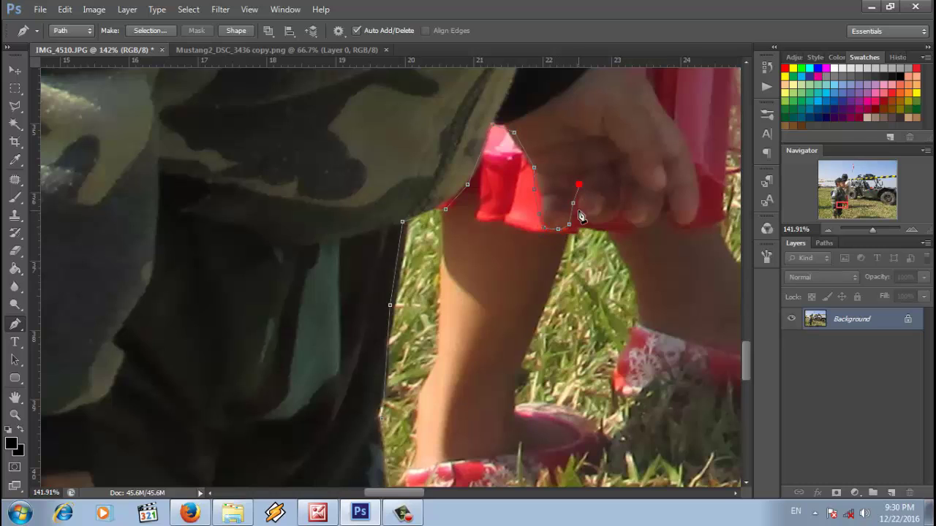
{"action": "left_click", "coordinate": [699, 183]}
{"action": "left_click", "coordinate": [687, 137]}
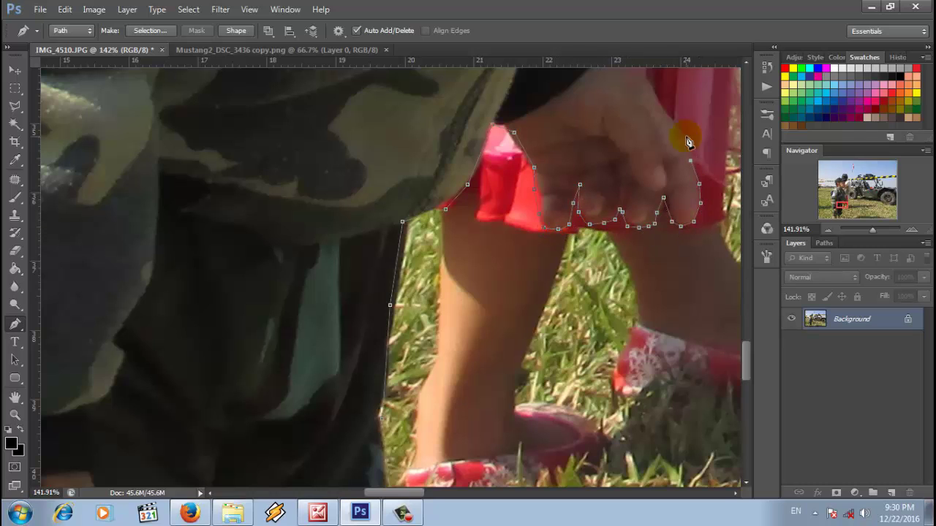
{"action": "left_click", "coordinate": [669, 114]}
{"action": "scroll", "coordinate": [658, 110], "scroll_direction": "up", "scroll_amount": 2}
{"action": "left_click", "coordinate": [645, 128]}
{"action": "left_click", "coordinate": [612, 126]}
{"action": "scroll", "coordinate": [593, 107], "scroll_direction": "up", "scroll_amount": 1}
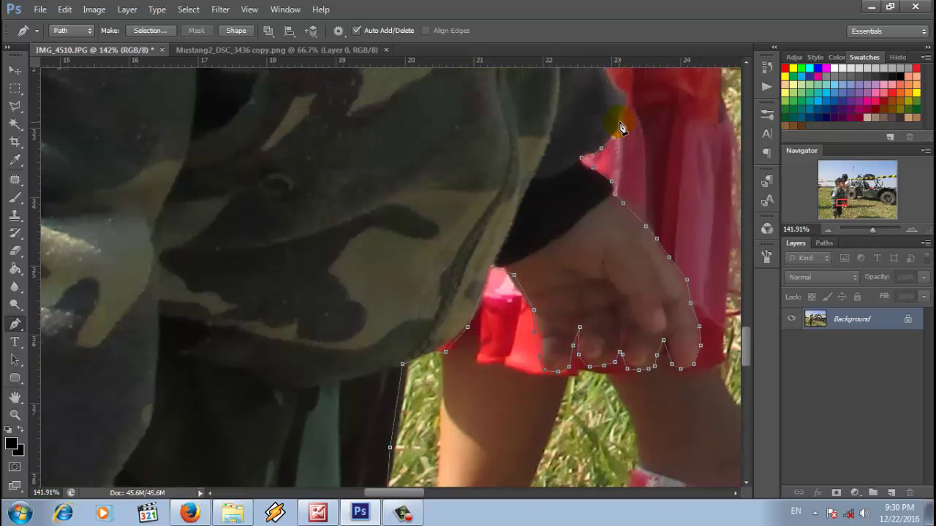
{"action": "left_click", "coordinate": [621, 102]}
{"action": "scroll", "coordinate": [621, 102], "scroll_direction": "up", "scroll_amount": 1}
{"action": "scroll", "coordinate": [599, 109], "scroll_direction": "up", "scroll_amount": 2}
{"action": "left_click", "coordinate": [590, 95]}
{"action": "key", "text": "ctrl+minus"}
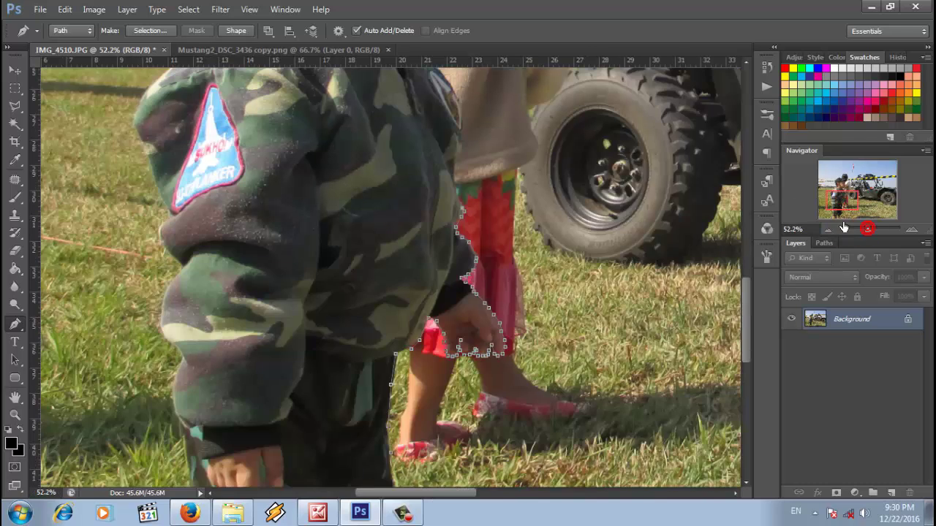
Continue the path up the neck, along the chin, and up the face edge.
{"action": "left_click", "coordinate": [421, 116]}
{"action": "left_click", "coordinate": [400, 91]}
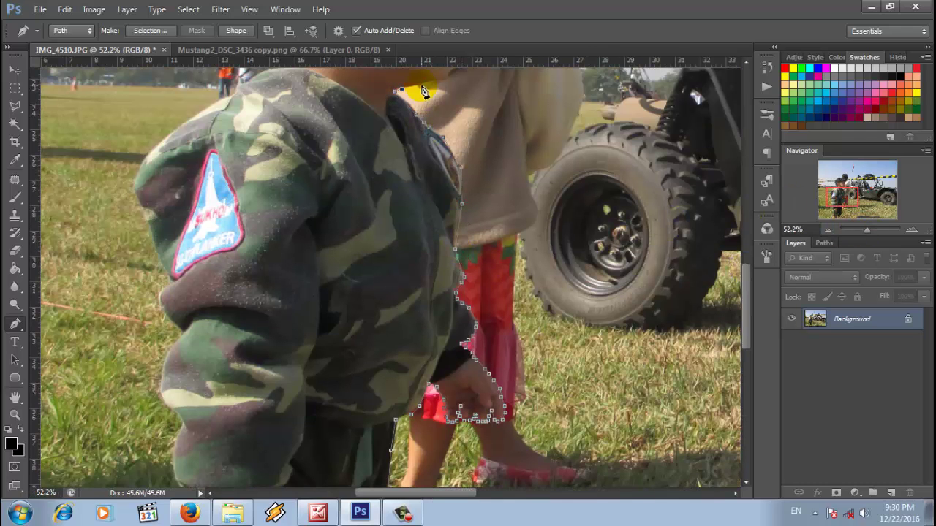
{"action": "left_click", "coordinate": [437, 85]}
{"action": "scroll", "coordinate": [468, 128], "scroll_direction": "up", "scroll_amount": 1}
{"action": "scroll", "coordinate": [462, 107], "scroll_direction": "up", "scroll_amount": 1}
{"action": "left_click", "coordinate": [458, 126]}
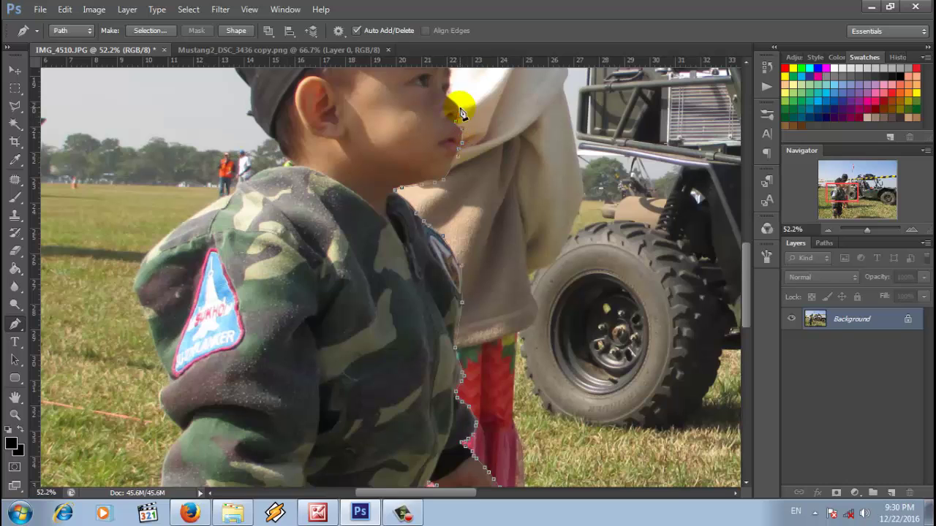
{"action": "left_click", "coordinate": [455, 103]}
{"action": "scroll", "coordinate": [452, 102], "scroll_direction": "up", "scroll_amount": 1}
Trace anchors along the cap's brim and across its top edge.
{"action": "left_click", "coordinate": [449, 120]}
{"action": "left_click", "coordinate": [477, 100]}
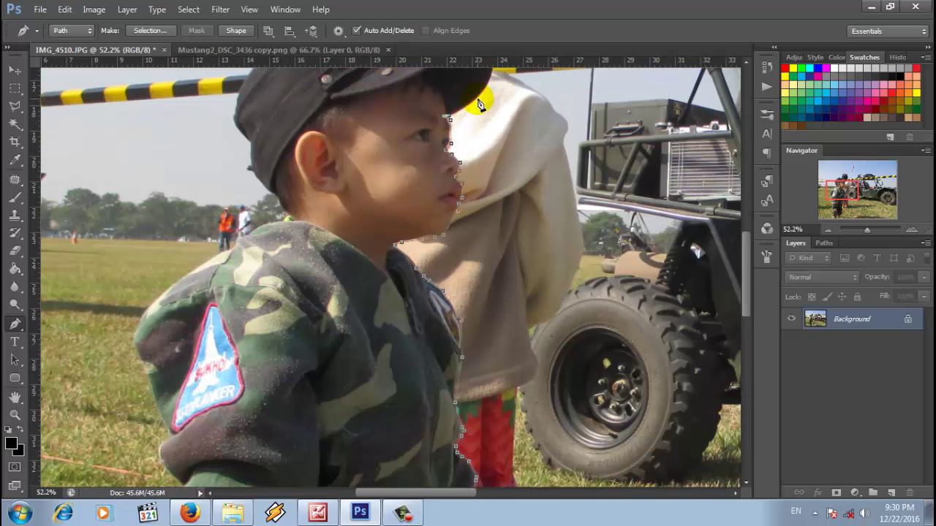
{"action": "left_click", "coordinate": [488, 81]}
{"action": "scroll", "coordinate": [500, 111], "scroll_direction": "up", "scroll_amount": 1}
{"action": "left_click", "coordinate": [453, 100]}
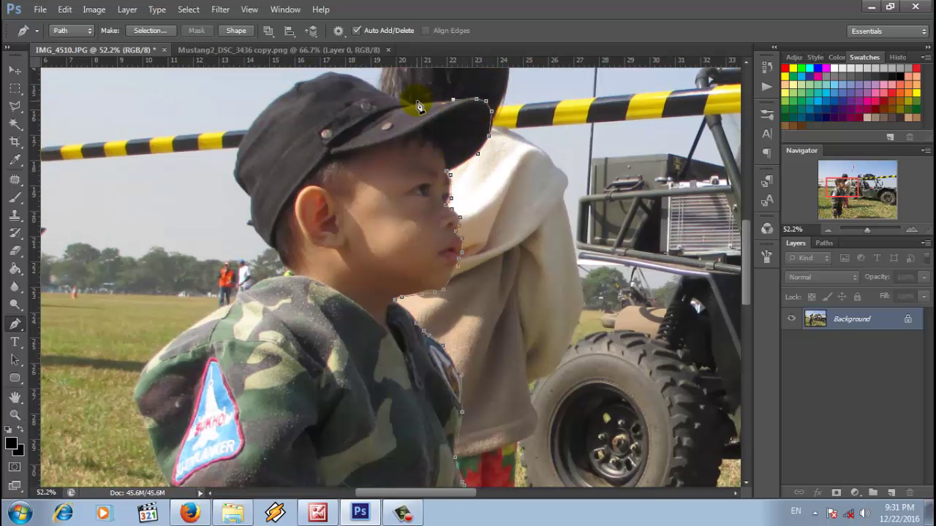
{"action": "left_click", "coordinate": [410, 104]}
{"action": "left_click", "coordinate": [374, 88]}
{"action": "left_click", "coordinate": [356, 76]}
{"action": "left_click", "coordinate": [303, 79]}
Trace down the cap's left edge, the neck, shoulder and outer sleeve.
{"action": "left_click", "coordinate": [270, 101]}
{"action": "left_click", "coordinate": [253, 126]}
{"action": "left_click", "coordinate": [235, 150]}
{"action": "left_click", "coordinate": [251, 222]}
{"action": "left_click", "coordinate": [284, 276]}
{"action": "left_click", "coordinate": [211, 315]}
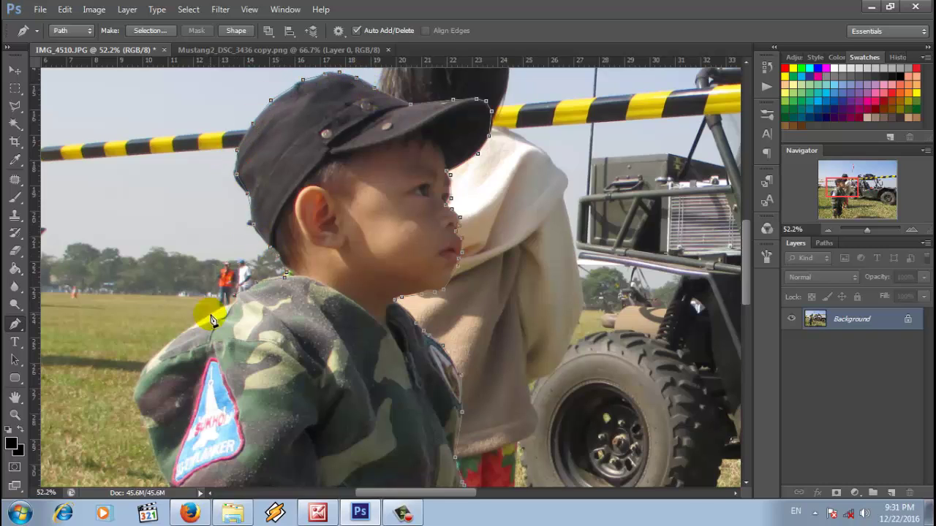
{"action": "left_click", "coordinate": [175, 340]}
{"action": "left_click", "coordinate": [142, 375]}
{"action": "left_click", "coordinate": [135, 397]}
{"action": "scroll", "coordinate": [153, 449], "scroll_direction": "down", "scroll_amount": 3}
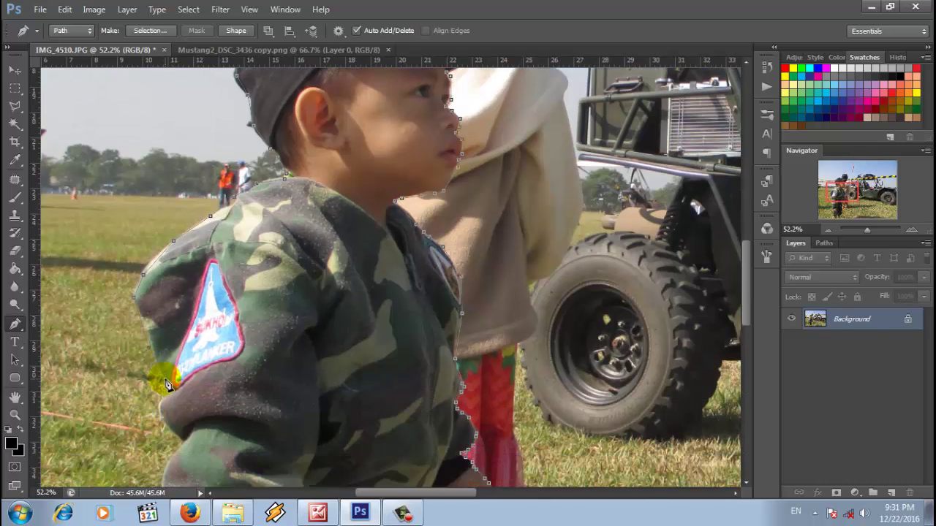
{"action": "left_click", "coordinate": [160, 403]}
Trace down the lower sleeve and close the path at its starting anchor.
{"action": "scroll", "coordinate": [179, 443], "scroll_direction": "down", "scroll_amount": 2}
{"action": "left_click", "coordinate": [160, 431]}
{"action": "scroll", "coordinate": [179, 467], "scroll_direction": "down", "scroll_amount": 2}
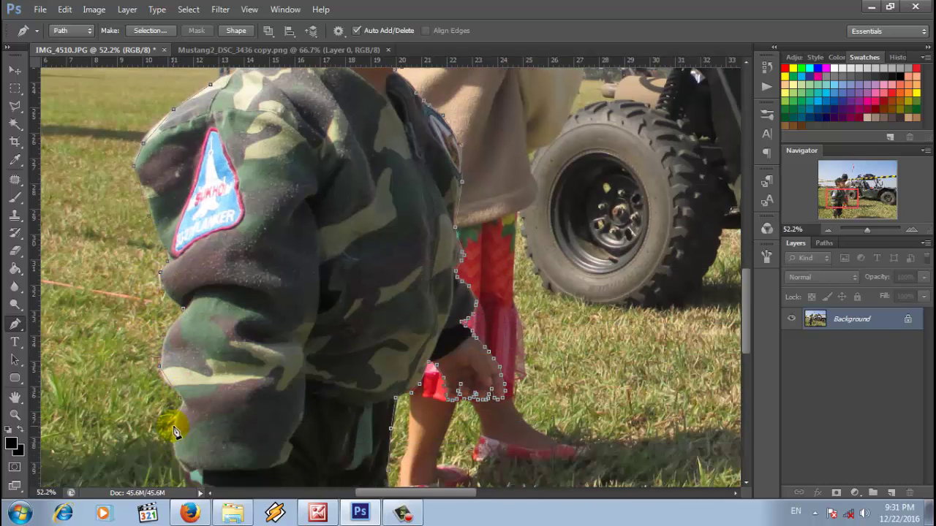
{"action": "scroll", "coordinate": [178, 449], "scroll_direction": "down", "scroll_amount": 2}
{"action": "left_click", "coordinate": [178, 448]}
{"action": "scroll", "coordinate": [178, 448], "scroll_direction": "down", "scroll_amount": 1}
{"action": "left_click", "coordinate": [184, 451]}
{"action": "scroll", "coordinate": [185, 451], "scroll_direction": "down", "scroll_amount": 1}
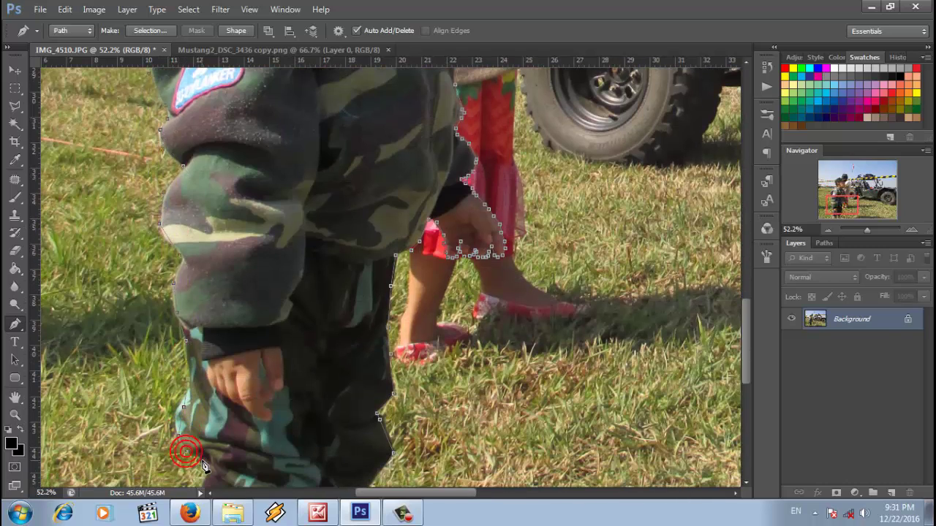
{"action": "left_click", "coordinate": [203, 461]}
{"action": "scroll", "coordinate": [206, 468], "scroll_direction": "down", "scroll_amount": 2}
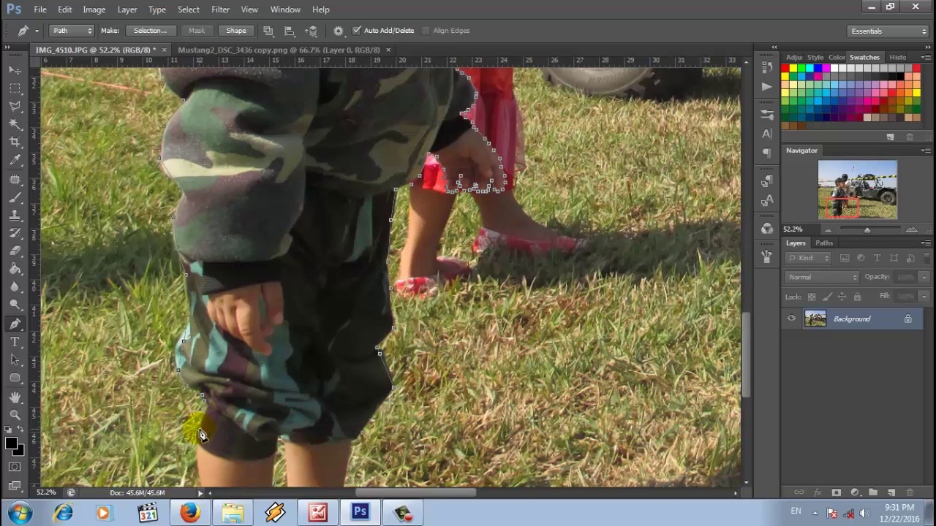
{"action": "left_click", "coordinate": [361, 439]}
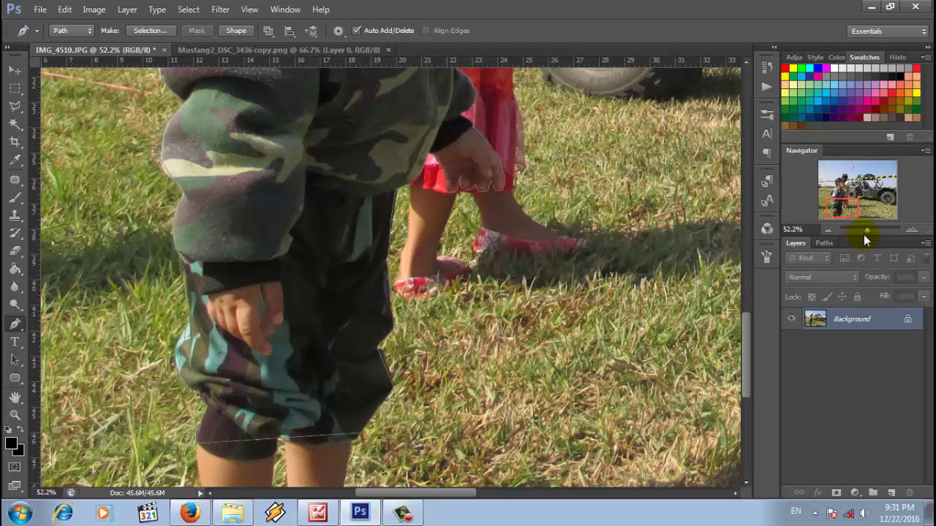
{"action": "left_click_drag", "start_coordinate": [863, 234], "coordinate": [863, 241]}
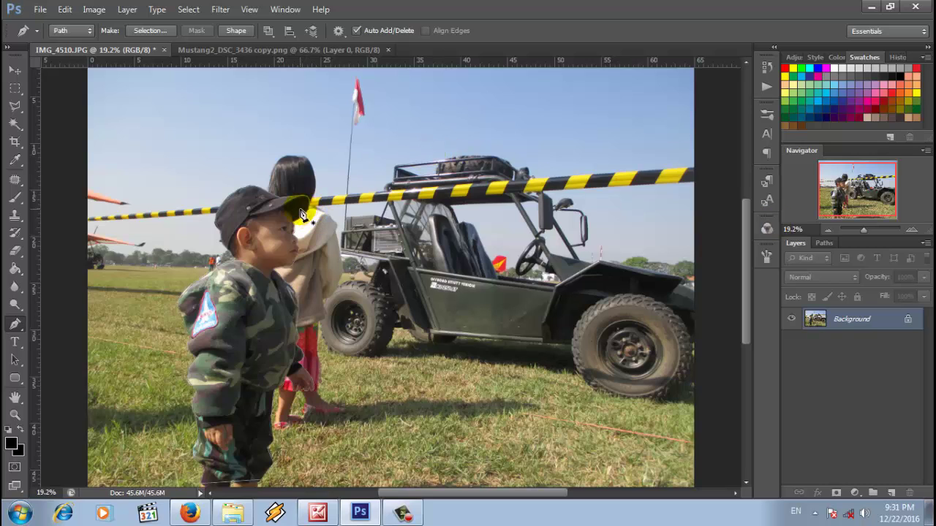
Turn the boy's path into a selection and create a new 300 × 300 px white document.
{"action": "left_click", "coordinate": [150, 30]}
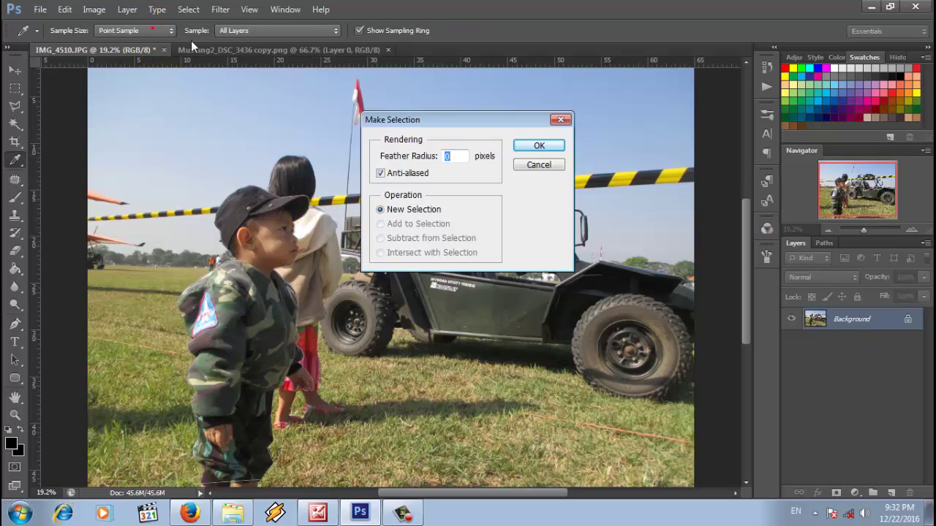
{"action": "left_click", "coordinate": [536, 157]}
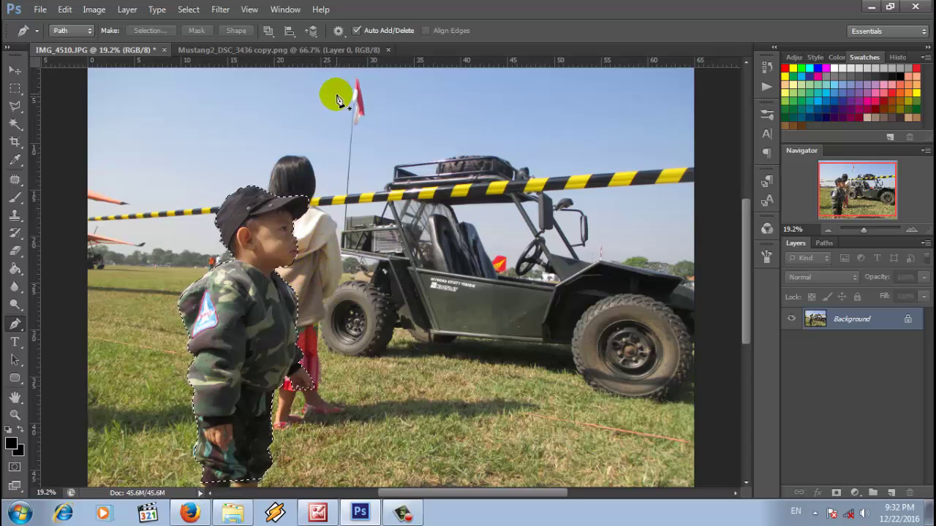
{"action": "left_click", "coordinate": [41, 9]}
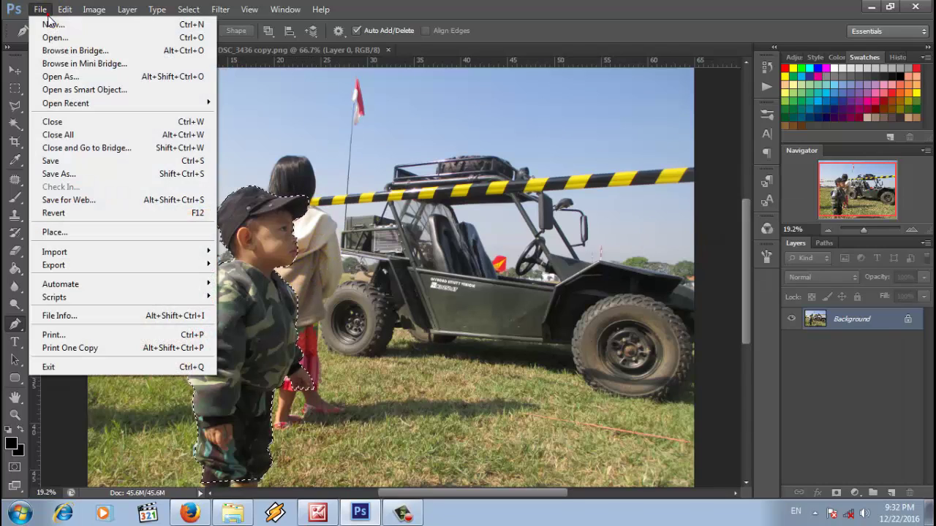
{"action": "left_click", "coordinate": [49, 24]}
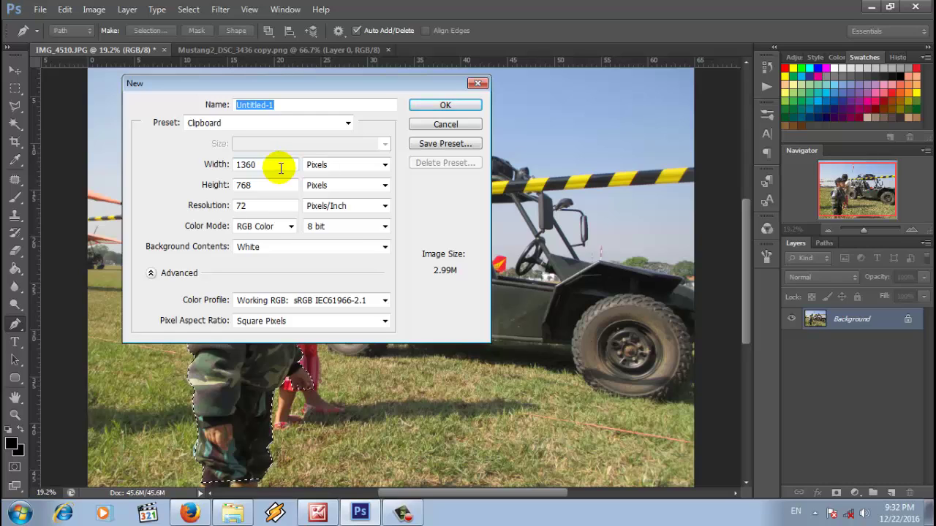
{"action": "double_click", "coordinate": [281, 166]}
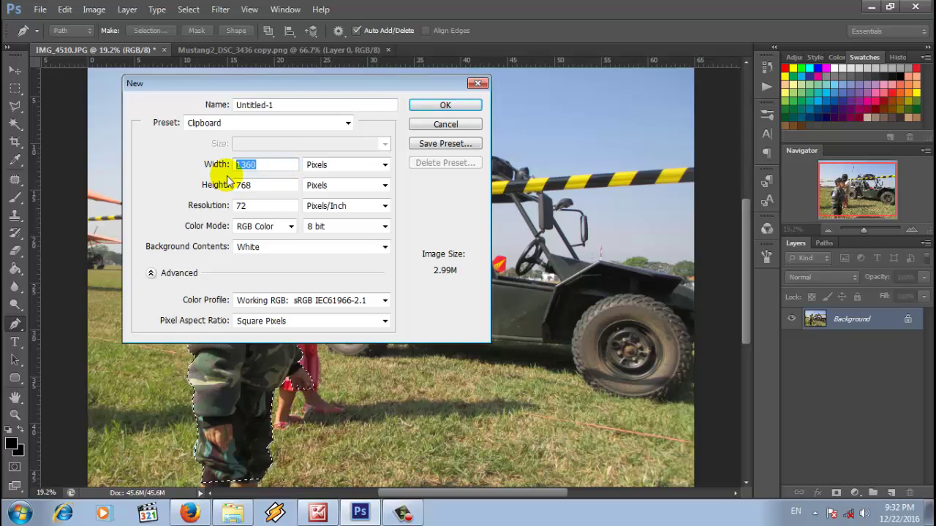
{"action": "type", "text": "30"}
{"action": "left_click", "coordinate": [267, 188]}
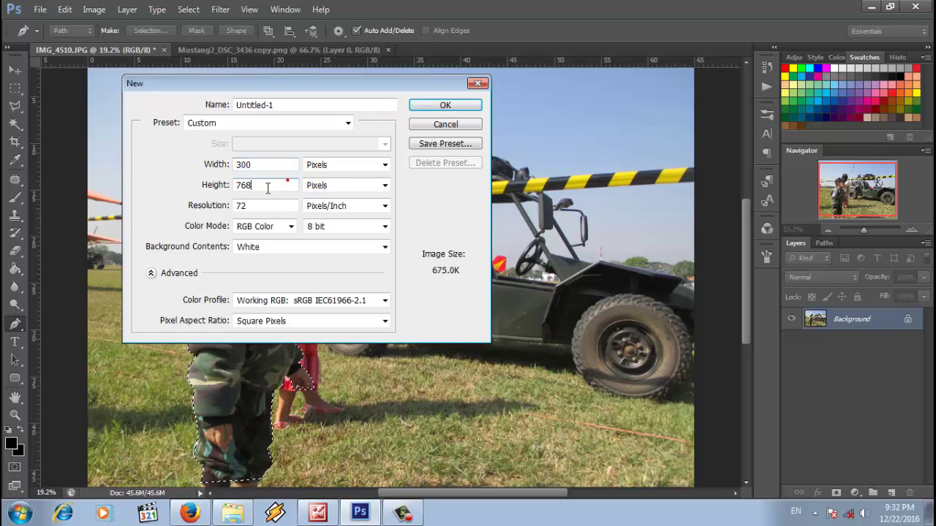
{"action": "left_click", "coordinate": [261, 186]}
{"action": "left_click", "coordinate": [220, 189]}
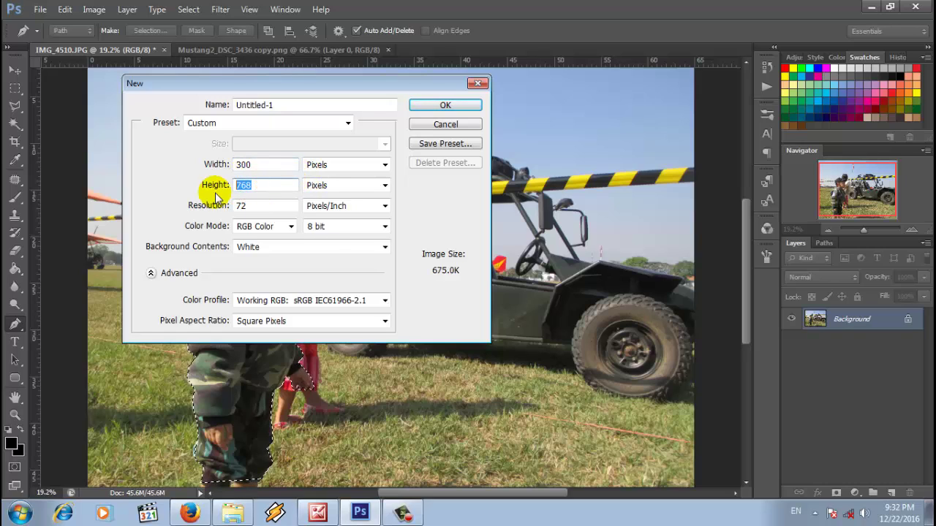
{"action": "type", "text": "300"}
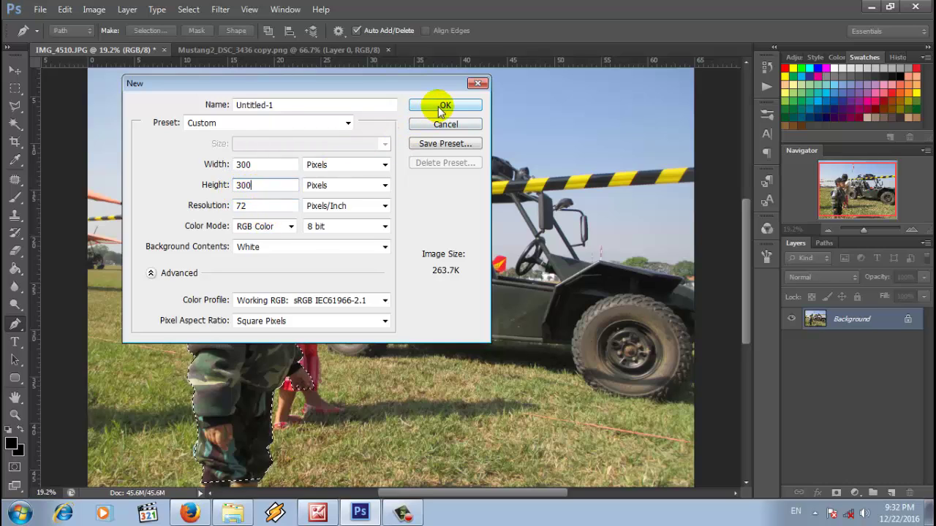
{"action": "left_click", "coordinate": [437, 106]}
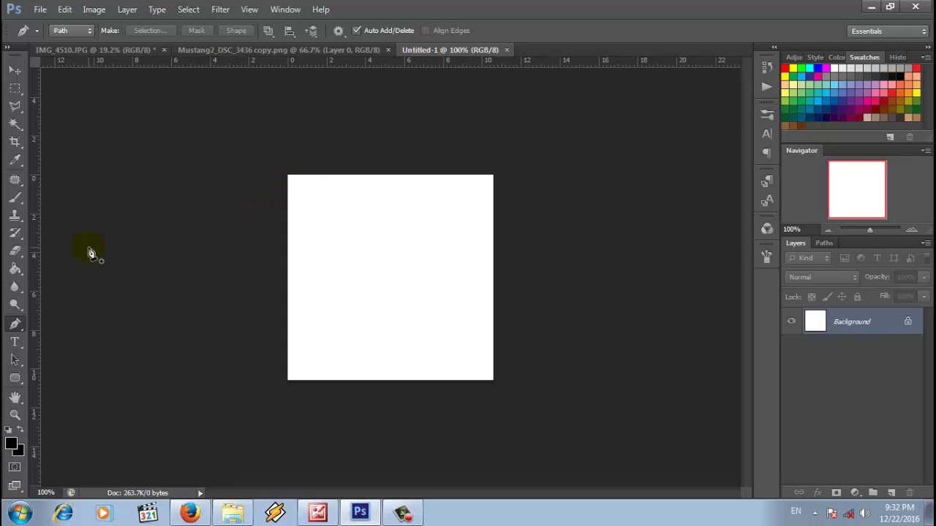
Fill the new canvas black with the Paint Bucket and drag the cut-out boy onto it.
{"action": "left_click", "coordinate": [21, 270]}
{"action": "left_click", "coordinate": [448, 245]}
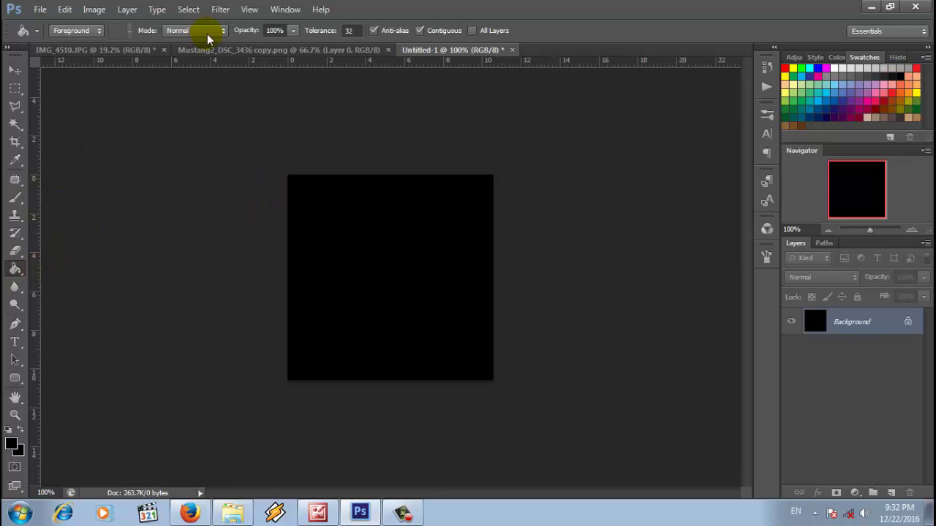
{"action": "left_click", "coordinate": [95, 50]}
{"action": "left_click", "coordinate": [14, 69]}
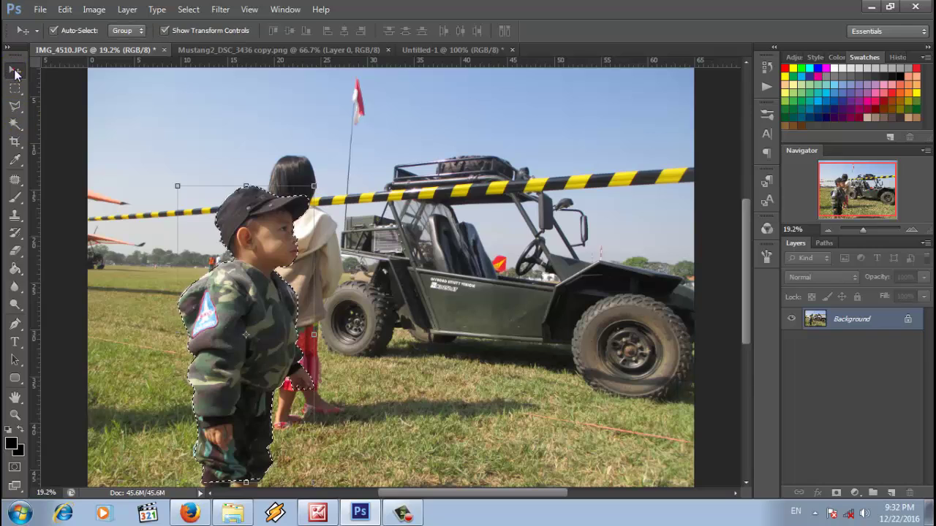
{"action": "mouse_move", "coordinate": [223, 199]}
{"action": "left_mouse_down"}
{"action": "mouse_move", "coordinate": [424, 175]}
{"action": "mouse_move", "coordinate": [397, 279]}
{"action": "left_mouse_up"}
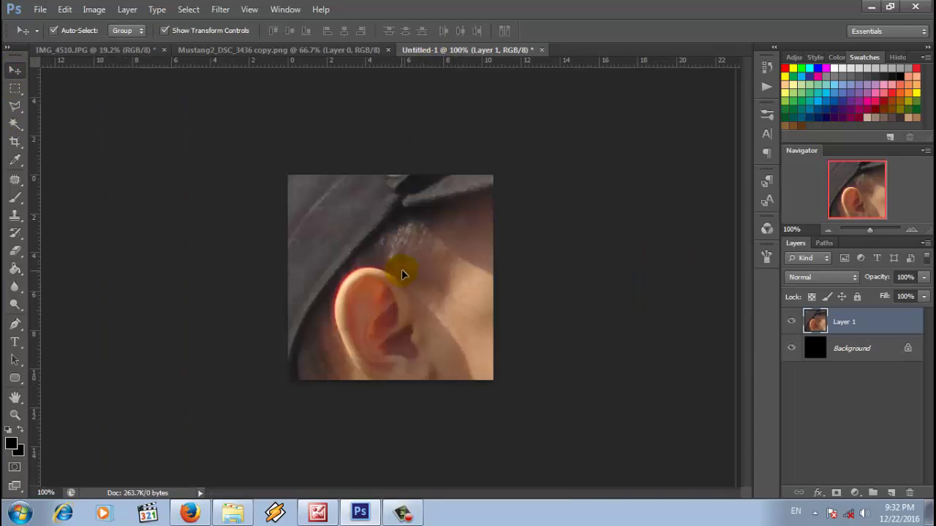
{"action": "left_click_drag", "start_coordinate": [874, 229], "coordinate": [862, 230]}
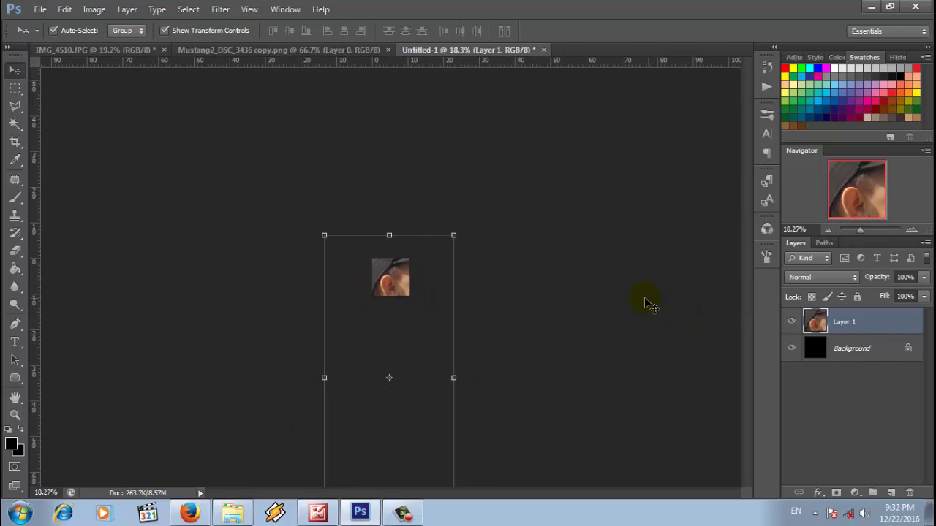
Scale the boy layer to about 71% and place it against the canvas's left edge.
{"action": "left_click_drag", "start_coordinate": [454, 234], "coordinate": [367, 406]}
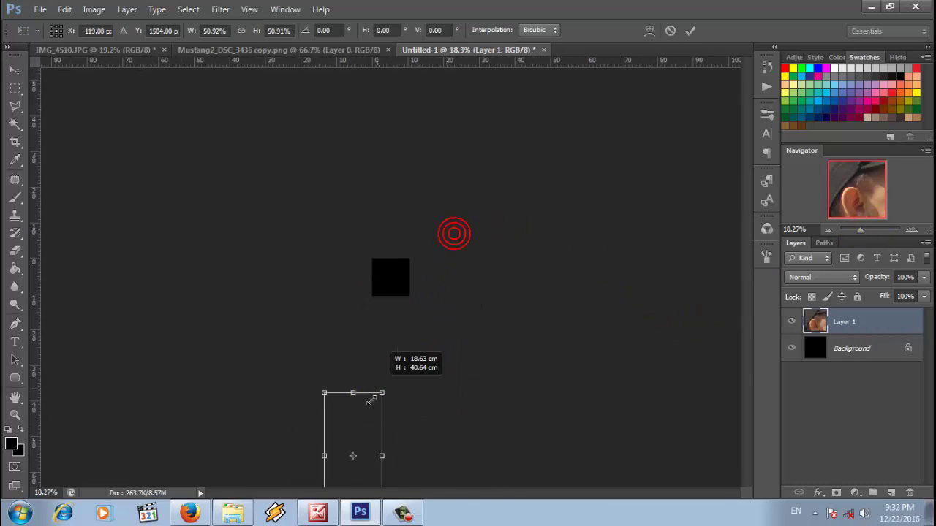
{"action": "mouse_move", "coordinate": [356, 439]}
{"action": "left_mouse_down"}
{"action": "mouse_move", "coordinate": [423, 275]}
{"action": "mouse_move", "coordinate": [412, 310]}
{"action": "mouse_move", "coordinate": [390, 282]}
{"action": "left_mouse_up"}
{"action": "left_click", "coordinate": [689, 32]}
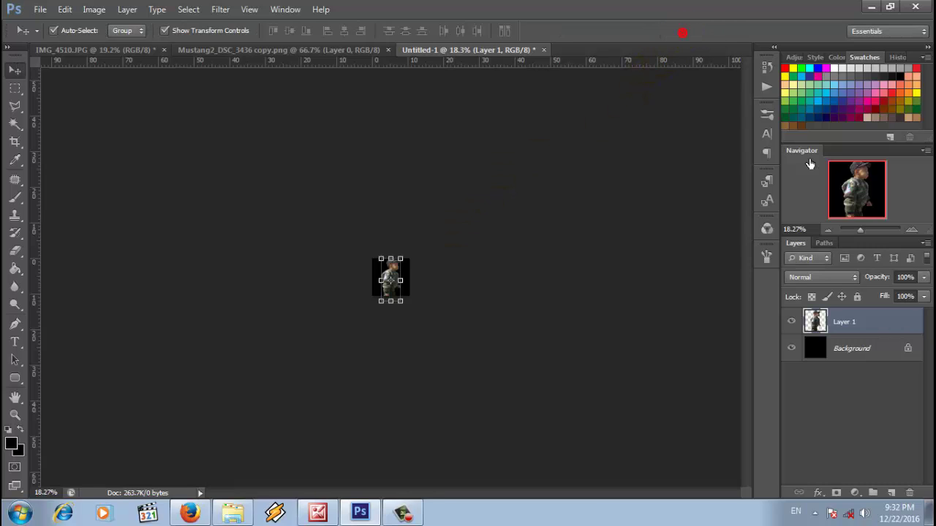
{"action": "left_click_drag", "start_coordinate": [855, 226], "coordinate": [871, 230]}
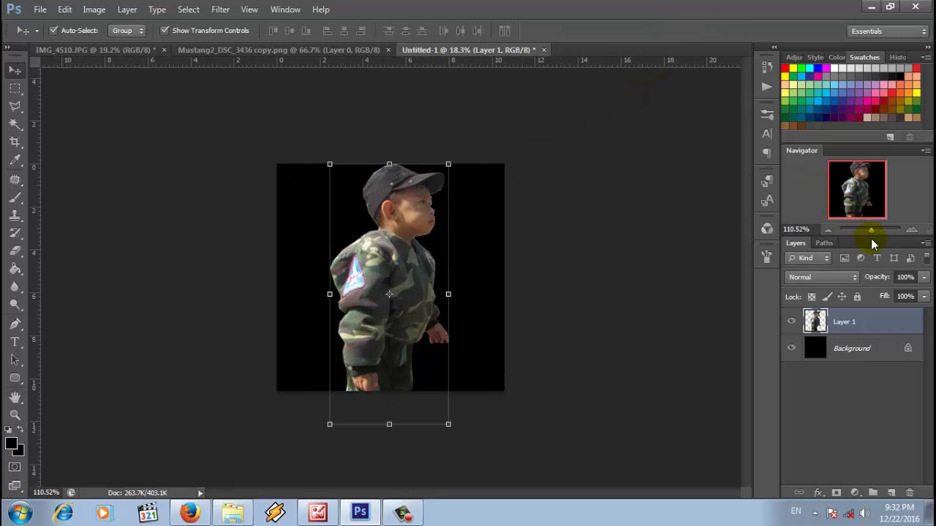
{"action": "left_click_drag", "start_coordinate": [418, 283], "coordinate": [373, 311]}
{"action": "mouse_move", "coordinate": [402, 183]}
{"action": "left_mouse_down"}
{"action": "mouse_move", "coordinate": [381, 236]}
{"action": "mouse_move", "coordinate": [387, 222]}
{"action": "mouse_move", "coordinate": [373, 232]}
{"action": "left_mouse_up"}
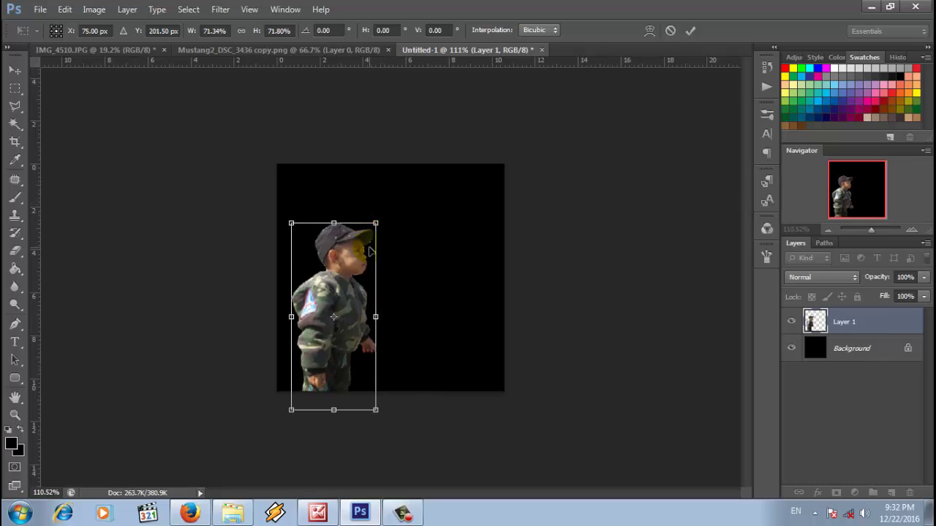
{"action": "left_click_drag", "start_coordinate": [358, 272], "coordinate": [344, 273]}
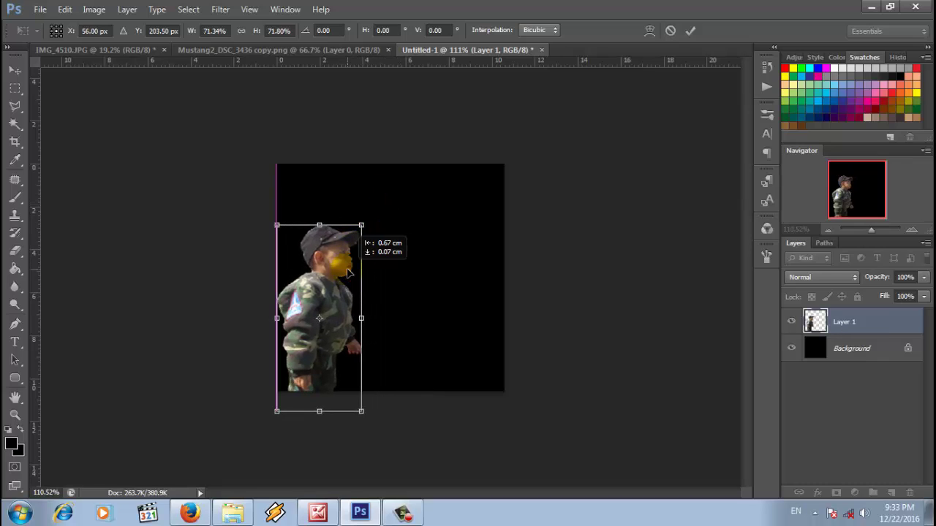
{"action": "left_click", "coordinate": [690, 30]}
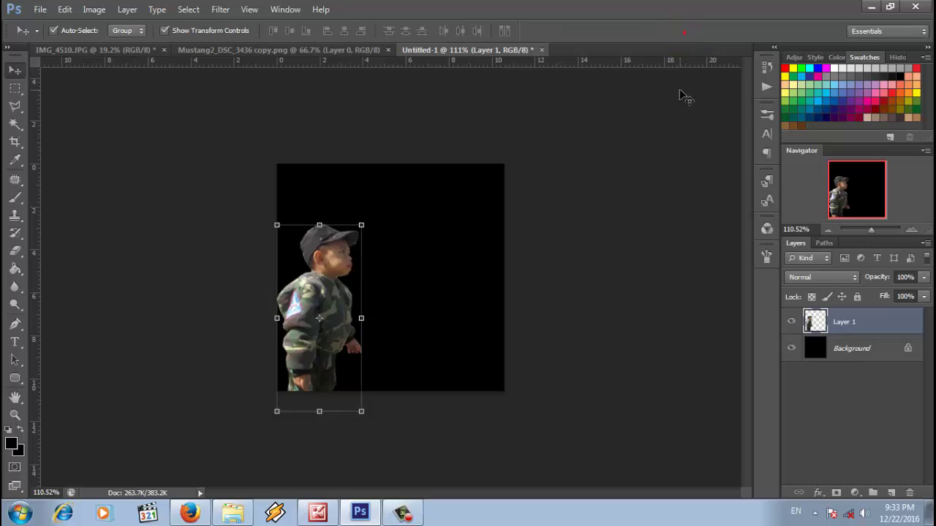
{"action": "left_click", "coordinate": [658, 155]}
Give Layer 1 a black Inner Glow in Normal blend mode at about 52% opacity.
{"action": "right_click", "coordinate": [837, 322]}
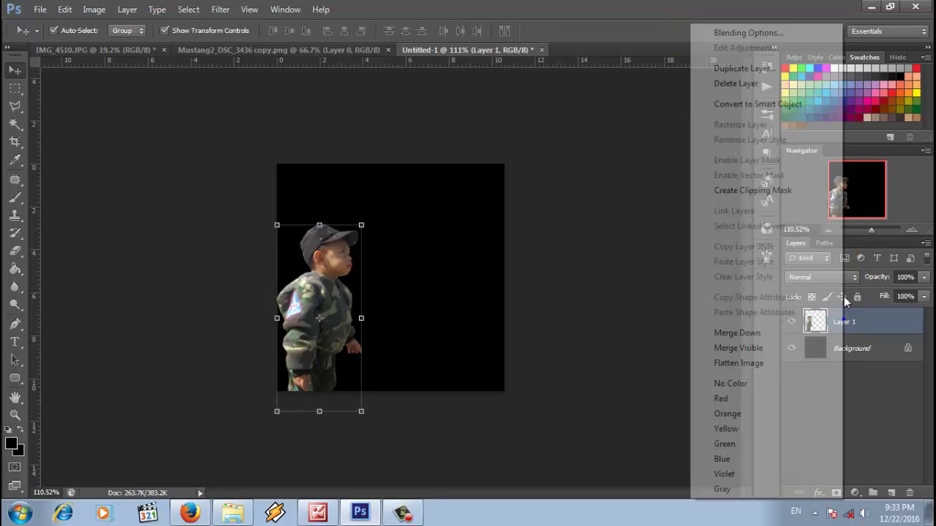
{"action": "left_click", "coordinate": [737, 24]}
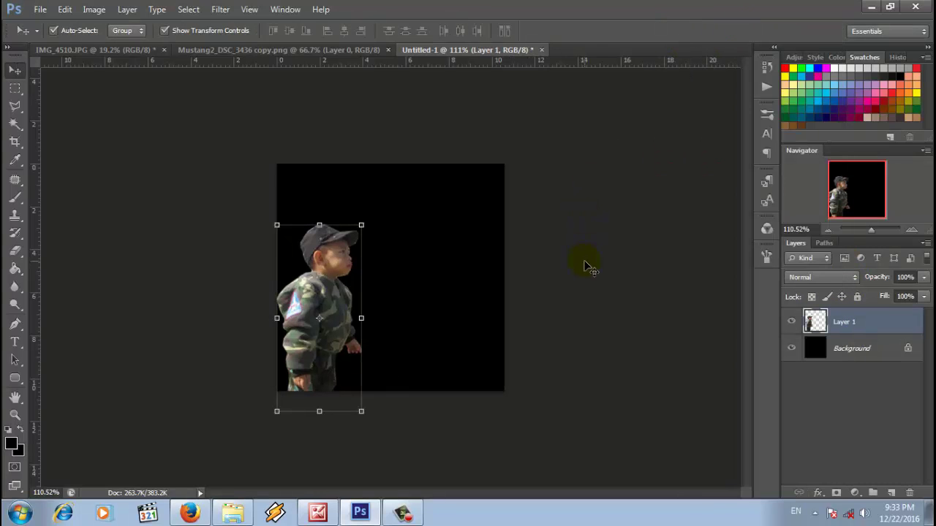
{"action": "right_click", "coordinate": [837, 320]}
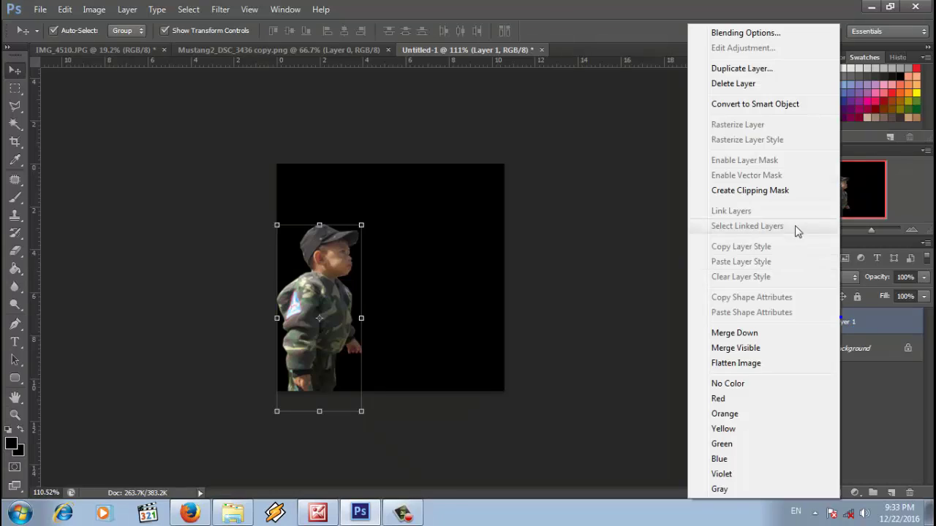
{"action": "left_click", "coordinate": [745, 33]}
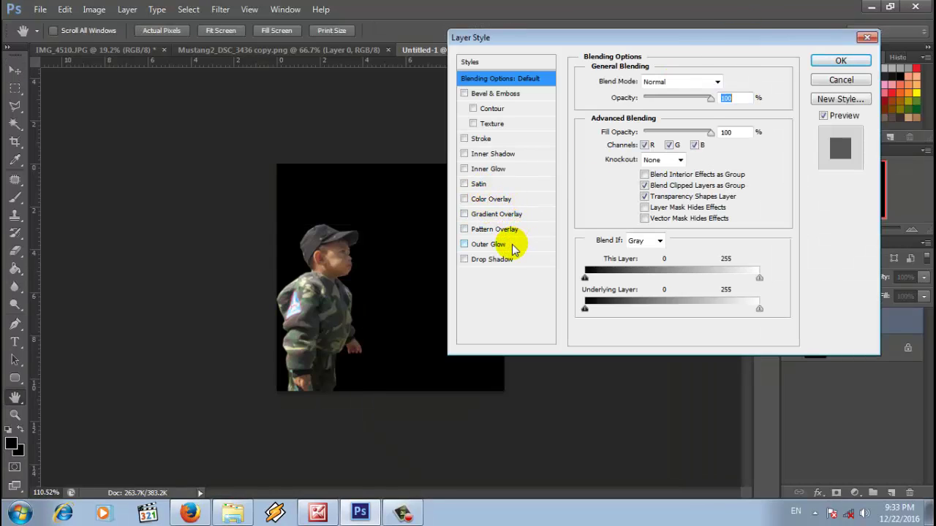
{"action": "left_click", "coordinate": [502, 173]}
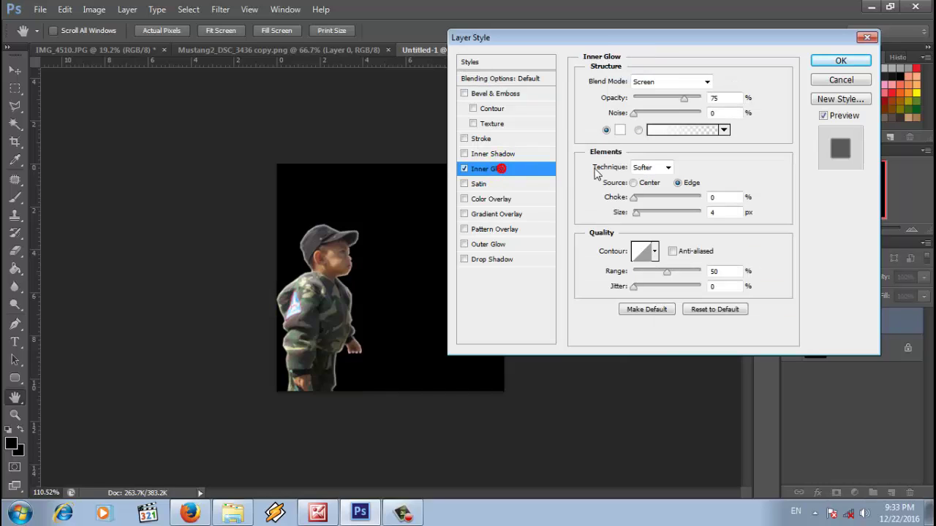
{"action": "left_click", "coordinate": [618, 130]}
{"action": "left_click", "coordinate": [408, 201]}
{"action": "left_click", "coordinate": [515, 296]}
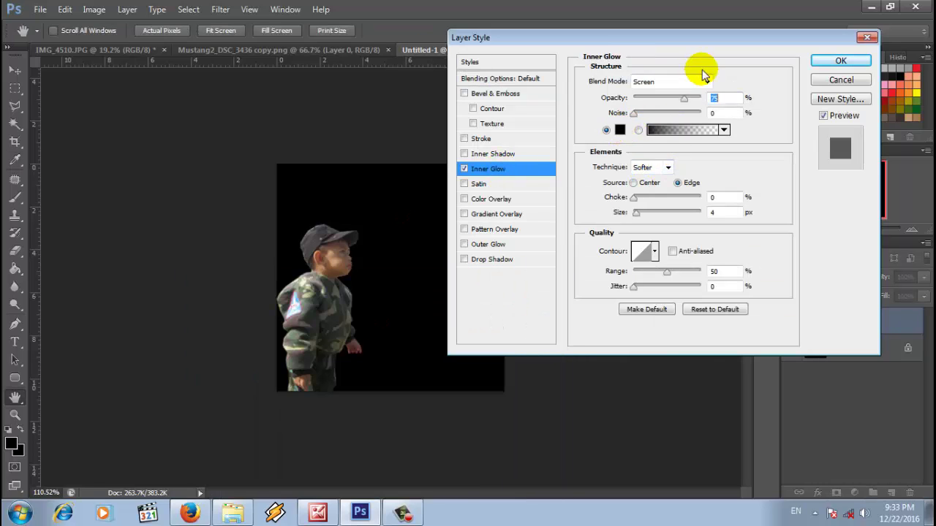
{"action": "left_click", "coordinate": [695, 82]}
{"action": "left_click", "coordinate": [676, 95]}
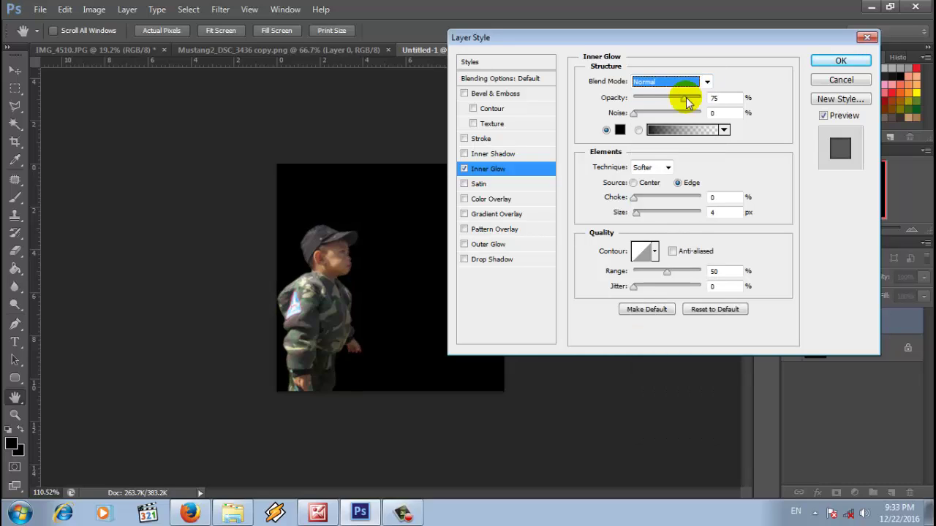
{"action": "left_click_drag", "start_coordinate": [685, 97], "coordinate": [674, 97]}
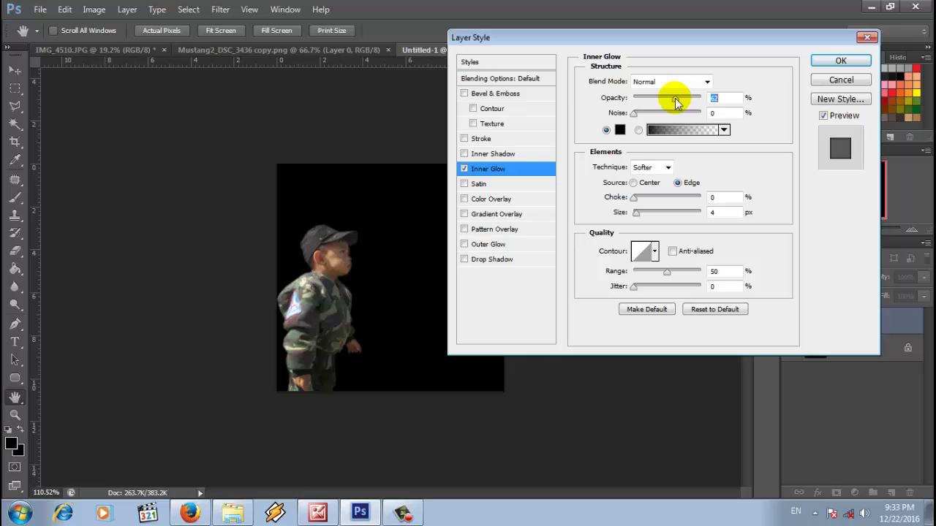
{"action": "left_click", "coordinate": [838, 61]}
{"action": "left_click", "coordinate": [677, 213]}
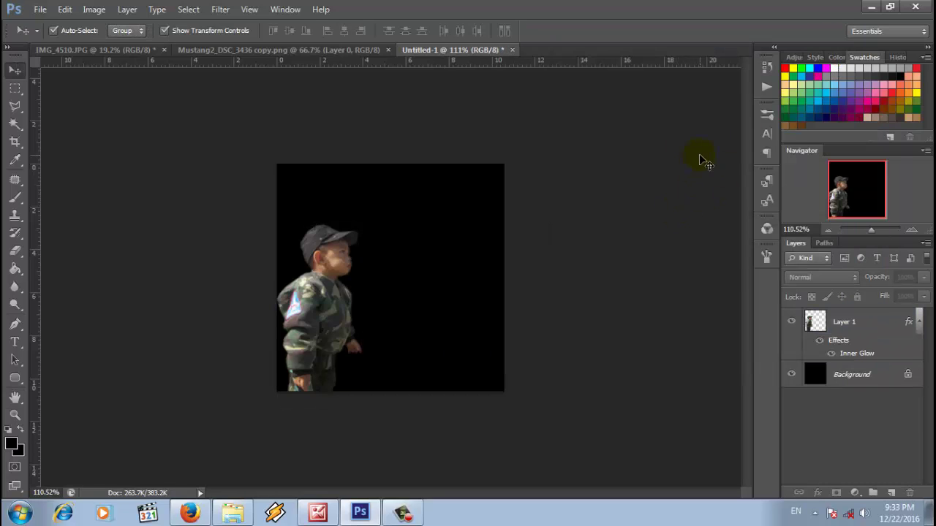
Drag the airplane image into the boy's document and start shrinking it.
{"action": "left_click", "coordinate": [321, 49]}
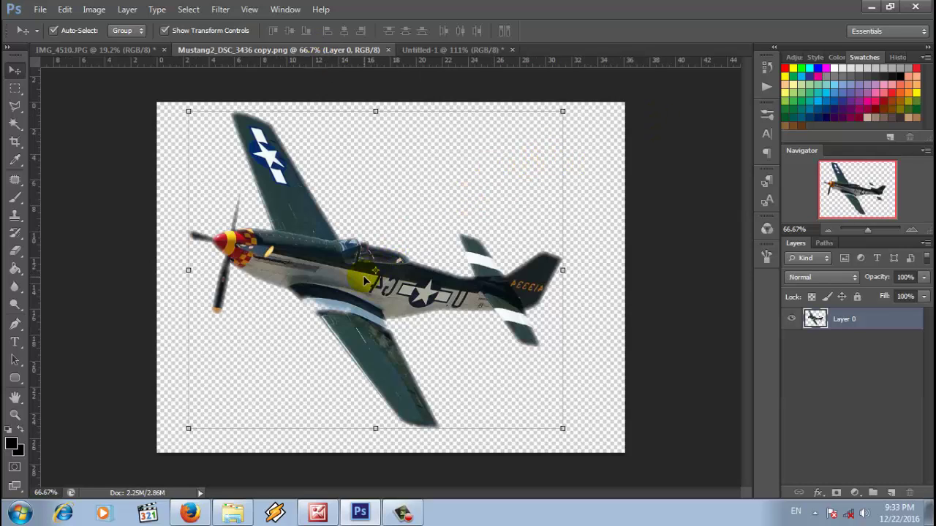
{"action": "left_click_drag", "start_coordinate": [347, 287], "coordinate": [451, 255]}
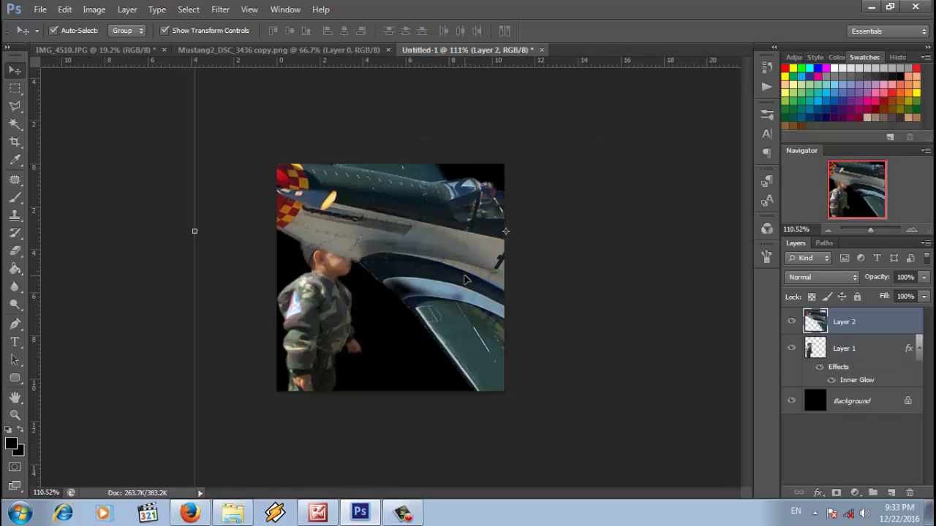
{"action": "left_click_drag", "start_coordinate": [482, 293], "coordinate": [441, 242]}
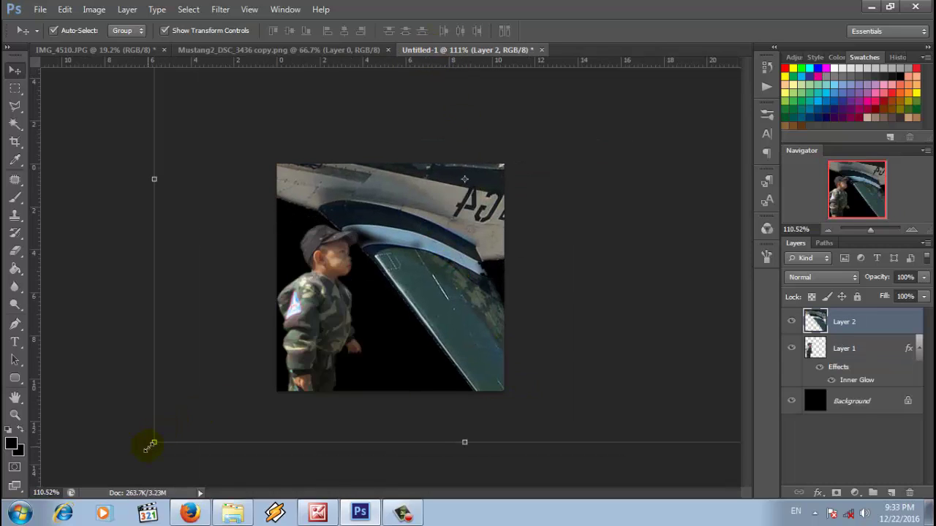
{"action": "left_click_drag", "start_coordinate": [150, 445], "coordinate": [619, 122]}
{"action": "left_click_drag", "start_coordinate": [439, 219], "coordinate": [377, 384]}
Scale the airplane down to about 61% and position it above the boy's head.
{"action": "left_click_drag", "start_coordinate": [522, 406], "coordinate": [430, 322]}
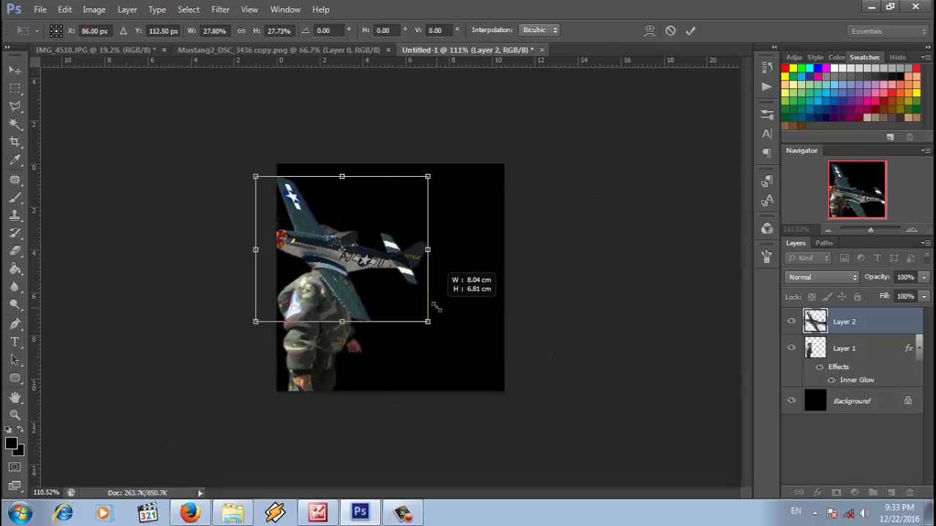
{"action": "left_click_drag", "start_coordinate": [422, 261], "coordinate": [507, 238]}
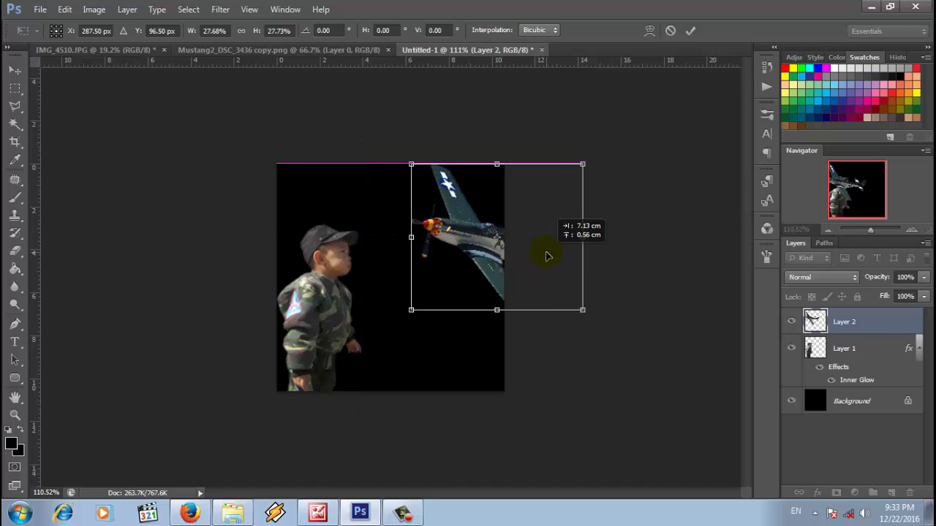
{"action": "left_click_drag", "start_coordinate": [500, 234], "coordinate": [446, 217]}
{"action": "left_click", "coordinate": [690, 30]}
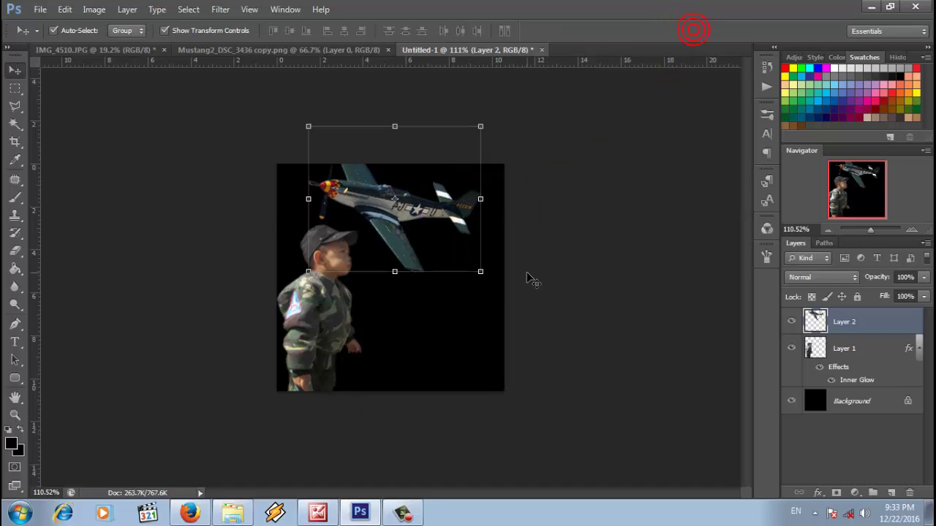
{"action": "mouse_move", "coordinate": [489, 270]}
{"action": "left_mouse_down"}
{"action": "mouse_move", "coordinate": [482, 276]}
{"action": "mouse_move", "coordinate": [415, 216]}
{"action": "left_mouse_up"}
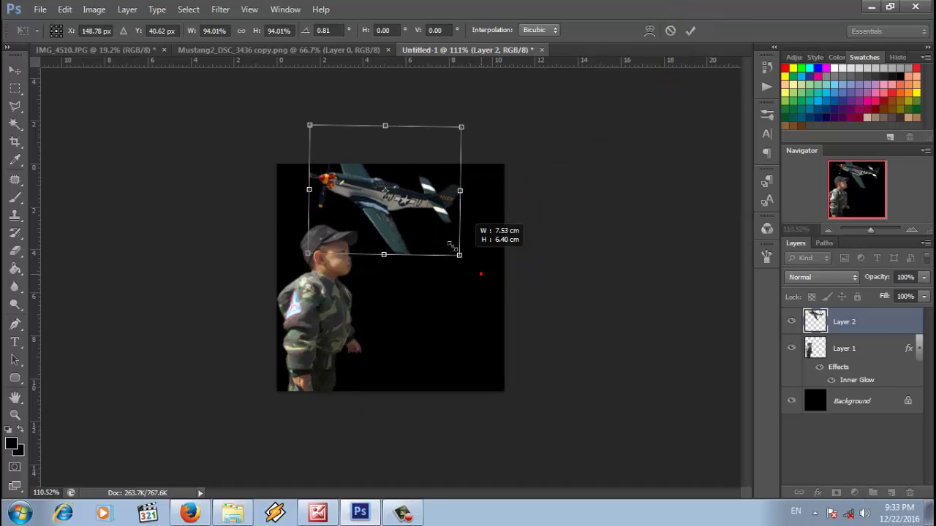
{"action": "left_click_drag", "start_coordinate": [384, 178], "coordinate": [395, 202]}
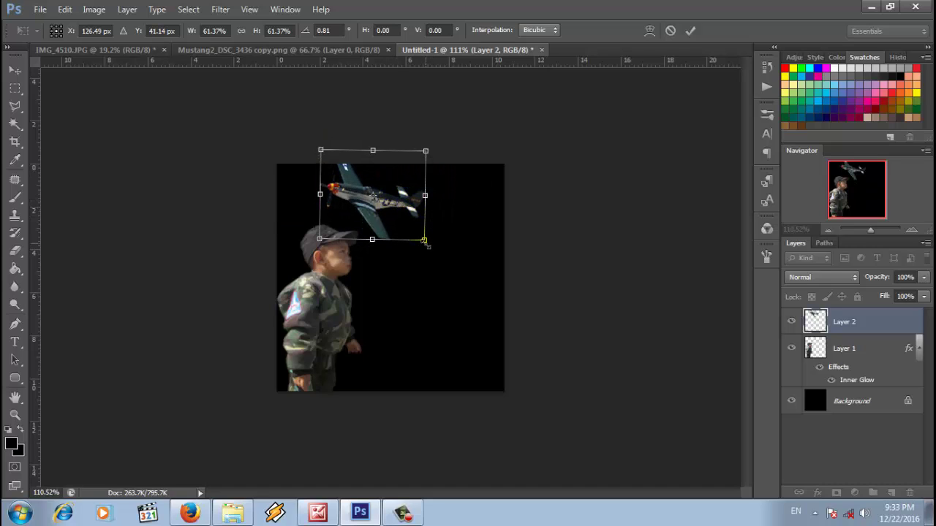
{"action": "left_click_drag", "start_coordinate": [424, 241], "coordinate": [416, 233]}
Duplicate Layer 2 and enlarge the copy to about 243% at the top right.
{"action": "left_click", "coordinate": [687, 30]}
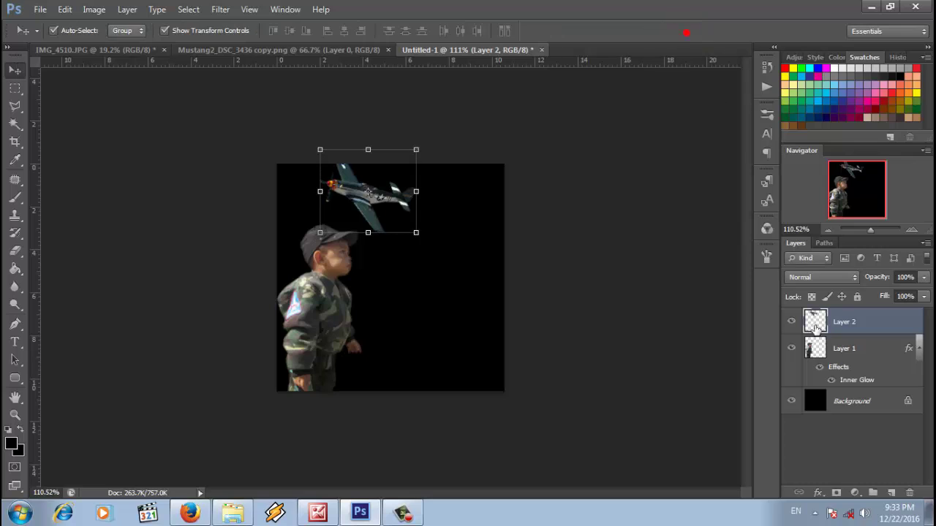
{"action": "right_click", "coordinate": [816, 329]}
{"action": "left_click", "coordinate": [727, 69]}
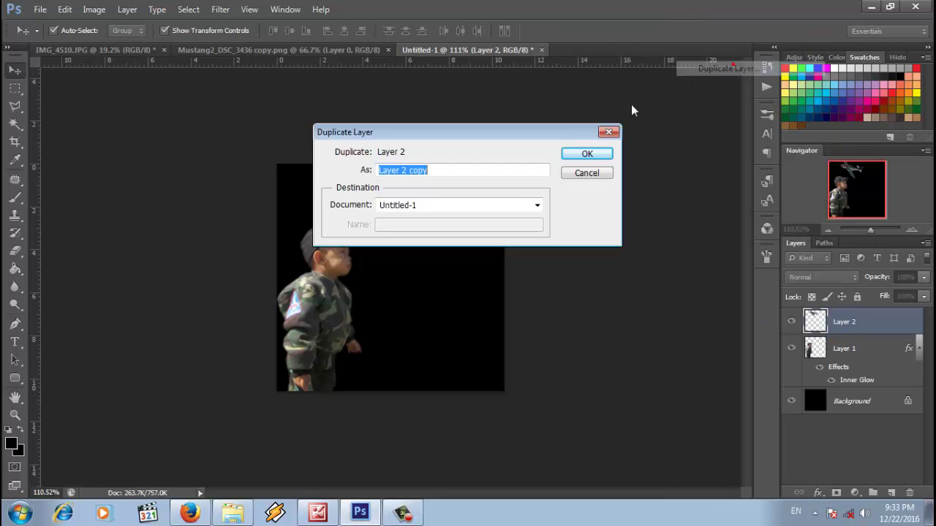
{"action": "left_click", "coordinate": [582, 154]}
{"action": "left_click_drag", "start_coordinate": [396, 204], "coordinate": [461, 347]}
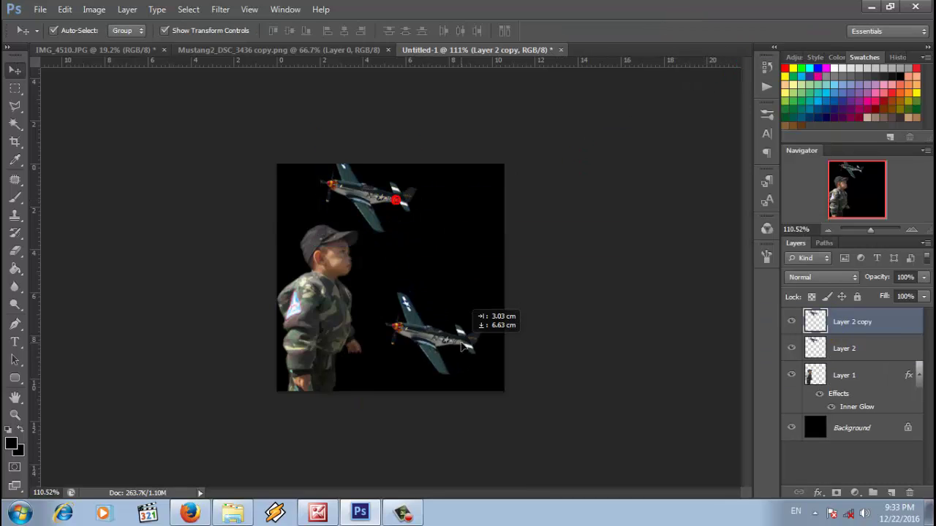
{"action": "left_click_drag", "start_coordinate": [480, 294], "coordinate": [592, 146]}
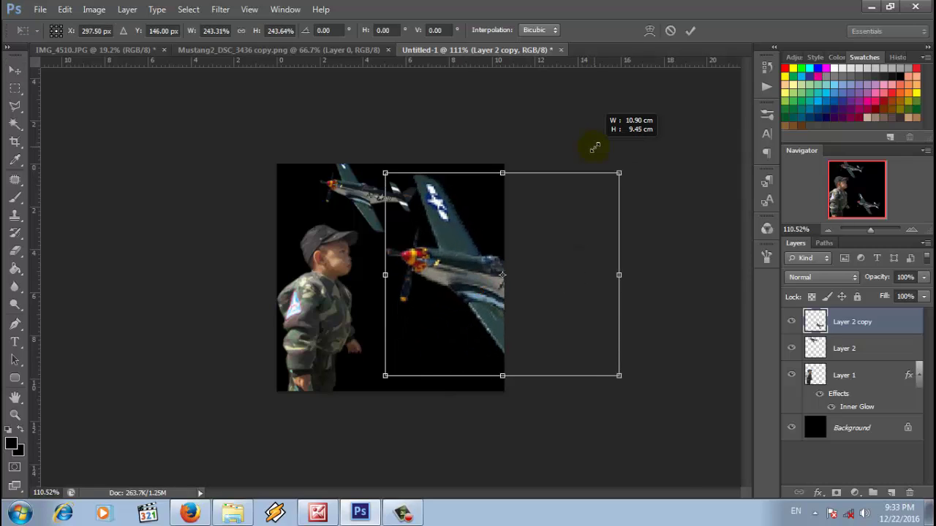
{"action": "left_click_drag", "start_coordinate": [461, 299], "coordinate": [456, 267]}
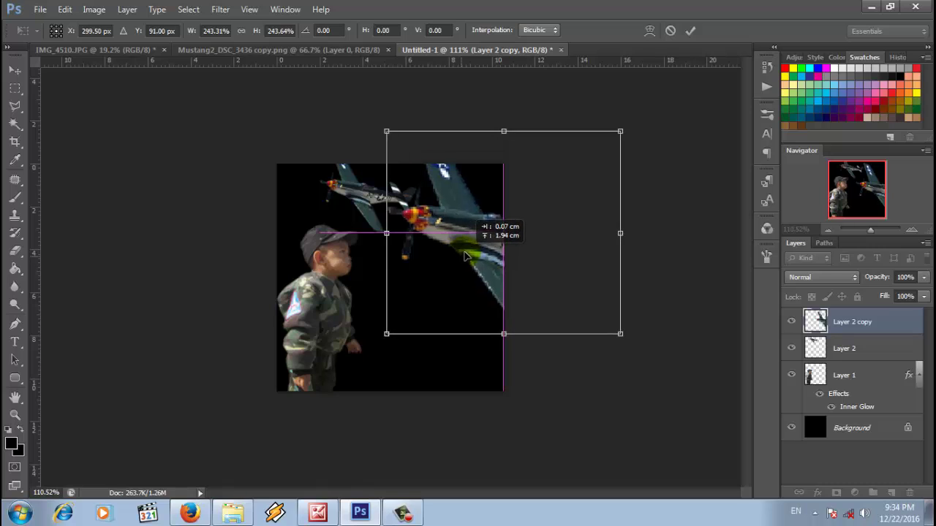
{"action": "left_click_drag", "start_coordinate": [456, 268], "coordinate": [463, 249]}
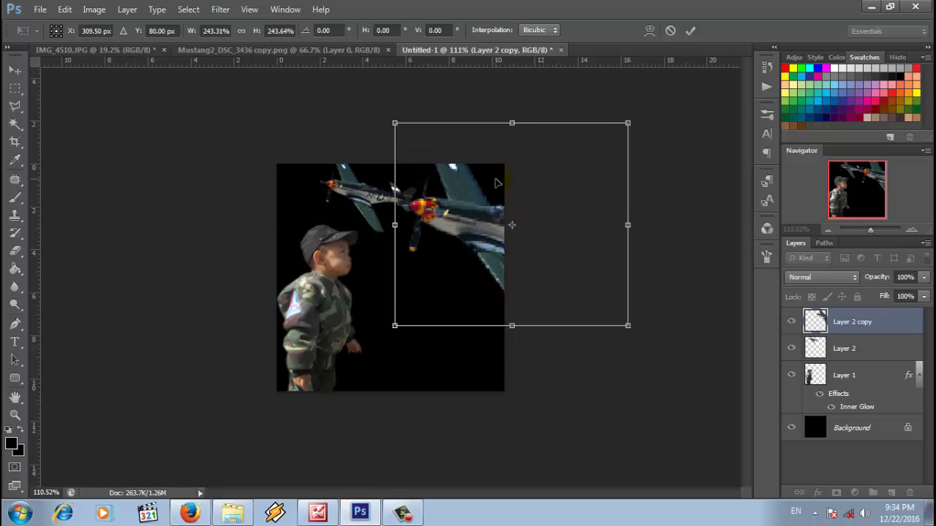
{"action": "left_click", "coordinate": [690, 30]}
Shrink the original Layer 2 airplane to about 78% and shift it left.
{"action": "left_click", "coordinate": [694, 138]}
{"action": "left_click", "coordinate": [373, 201]}
{"action": "key", "text": "ctrl+t"}
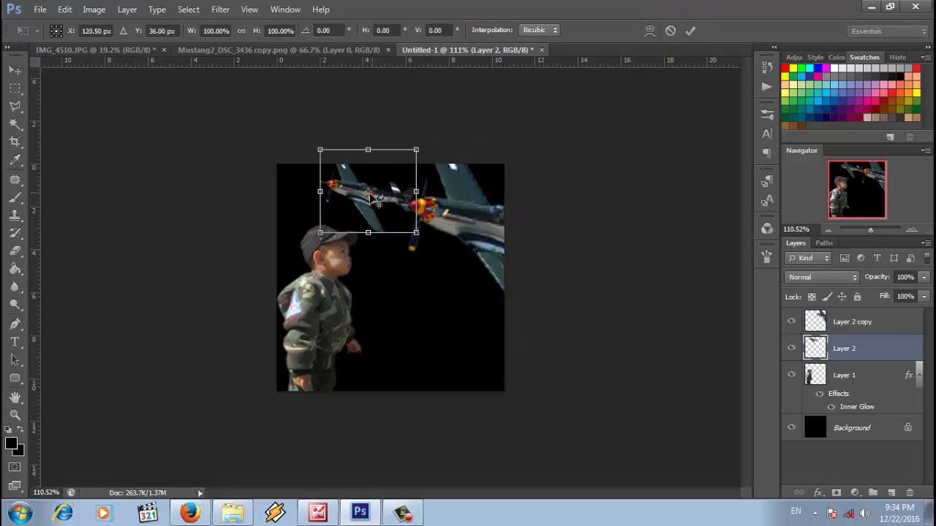
{"action": "left_click_drag", "start_coordinate": [377, 199], "coordinate": [354, 200]}
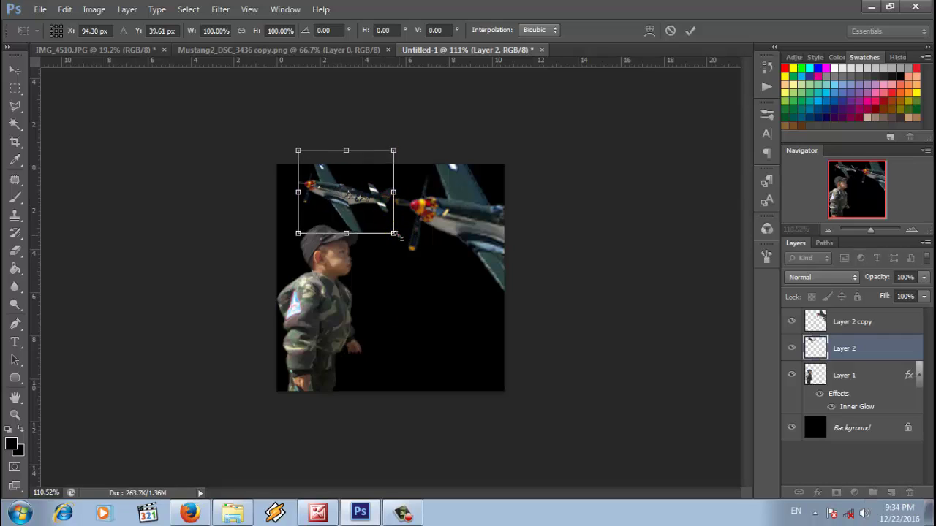
{"action": "mouse_move", "coordinate": [395, 235]}
{"action": "left_mouse_down"}
{"action": "mouse_move", "coordinate": [372, 213]}
{"action": "mouse_move", "coordinate": [382, 192]}
{"action": "left_mouse_up"}
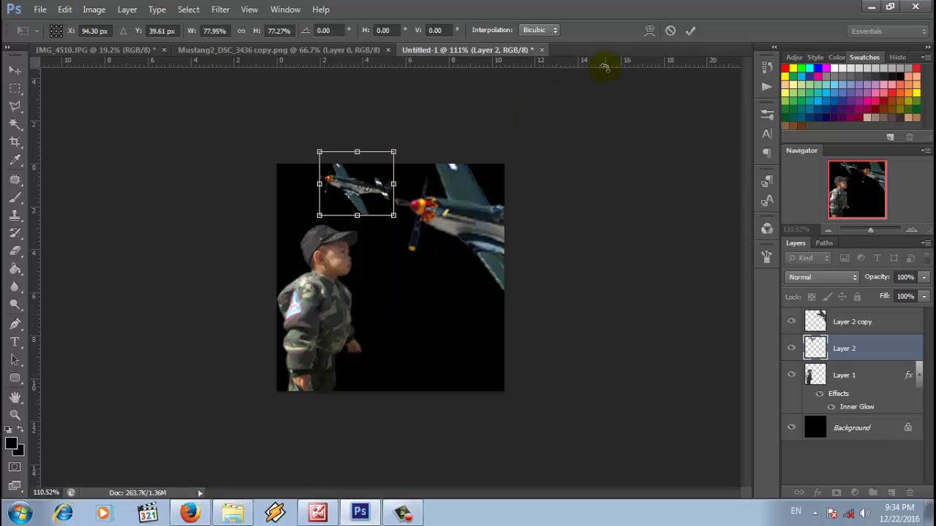
{"action": "left_click", "coordinate": [688, 30]}
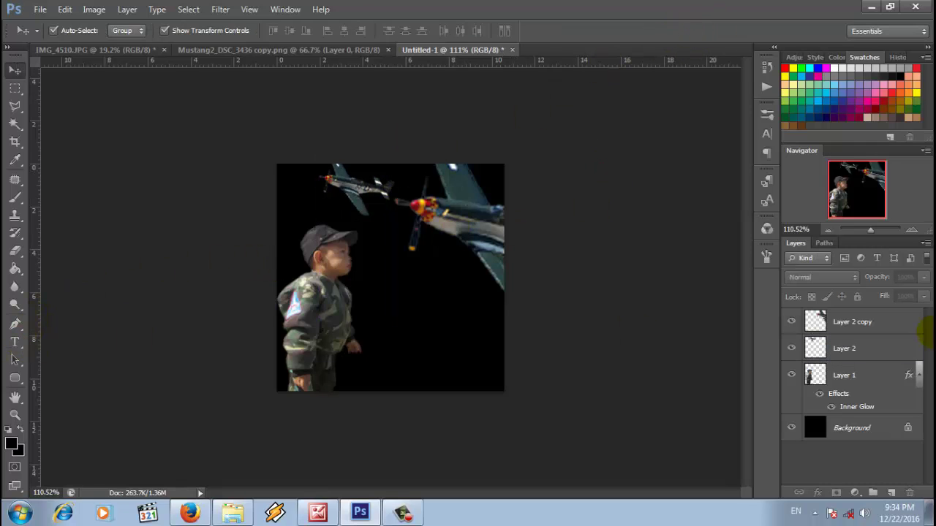
Merge all layers into Background, duplicate it as Background copy, and select Background.
{"action": "right_click", "coordinate": [835, 323]}
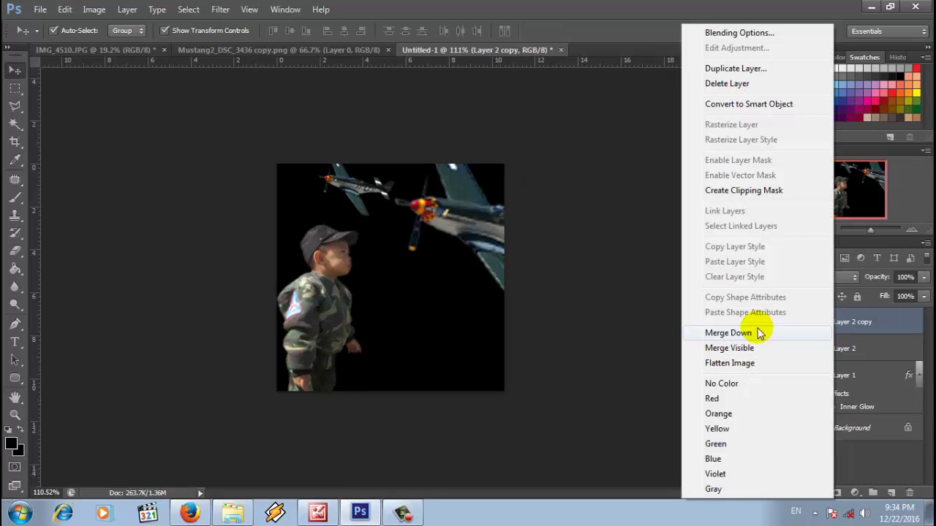
{"action": "left_click", "coordinate": [759, 347]}
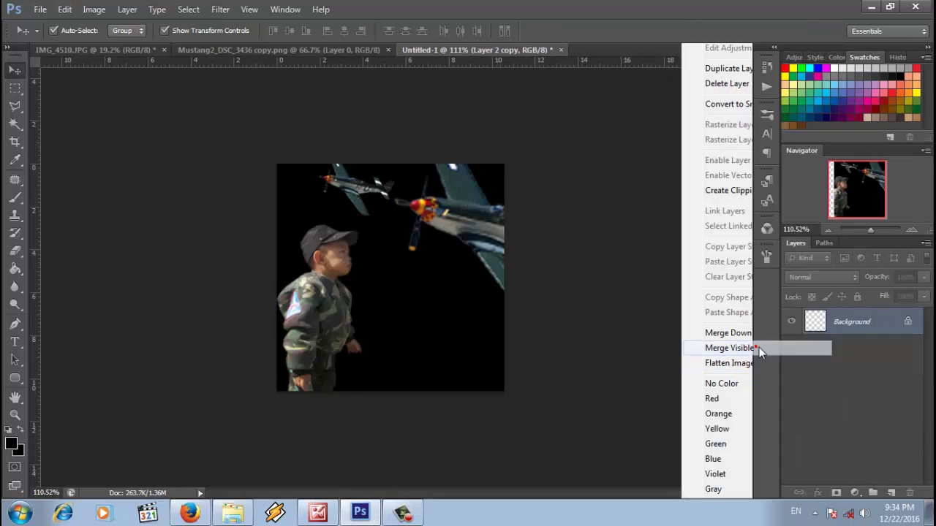
{"action": "right_click", "coordinate": [834, 324]}
{"action": "left_click", "coordinate": [835, 355]}
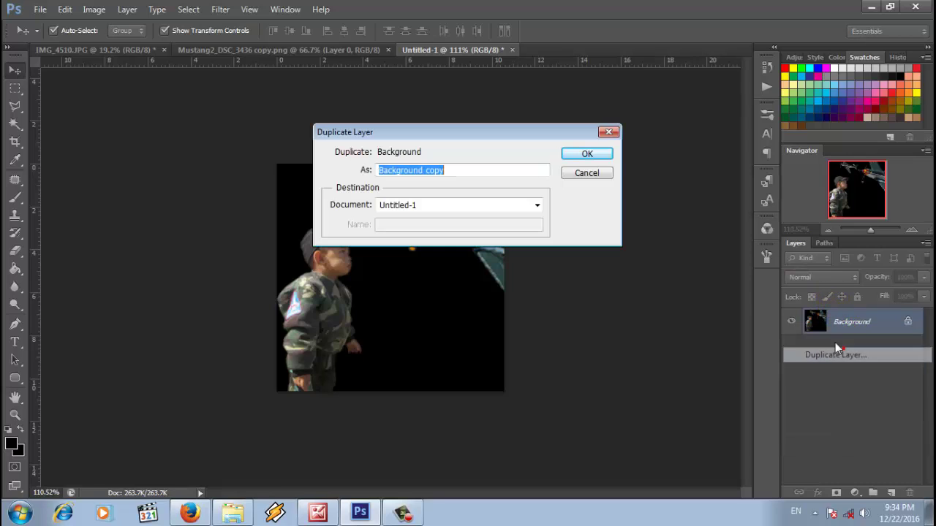
{"action": "left_click", "coordinate": [590, 155]}
{"action": "left_click", "coordinate": [842, 347]}
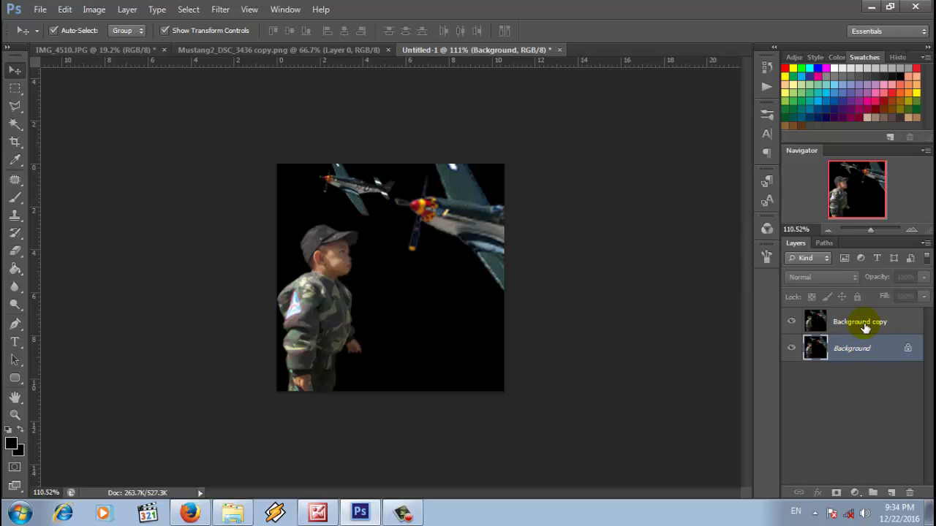
Set the horizontal Type tool to white Comic Sans MS text.
{"action": "left_click", "coordinate": [15, 341]}
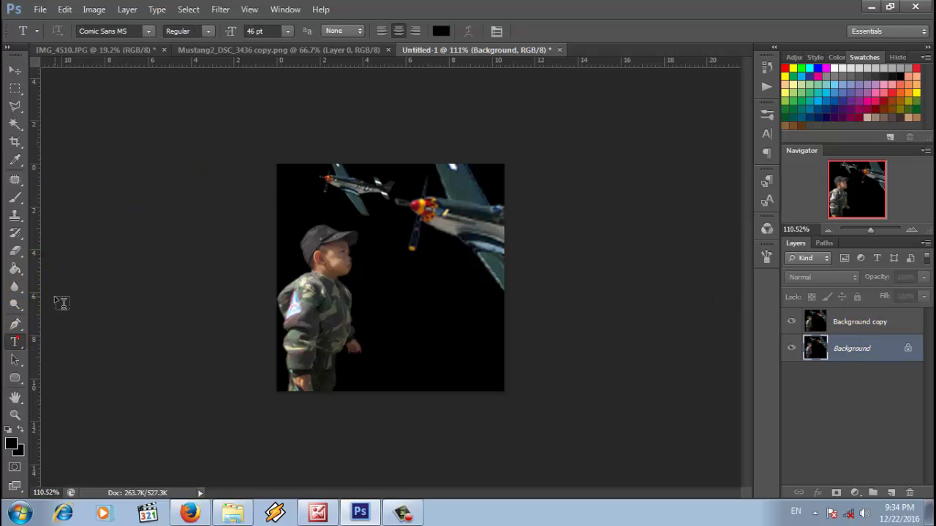
{"action": "left_click", "coordinate": [440, 31]}
{"action": "left_click", "coordinate": [833, 68]}
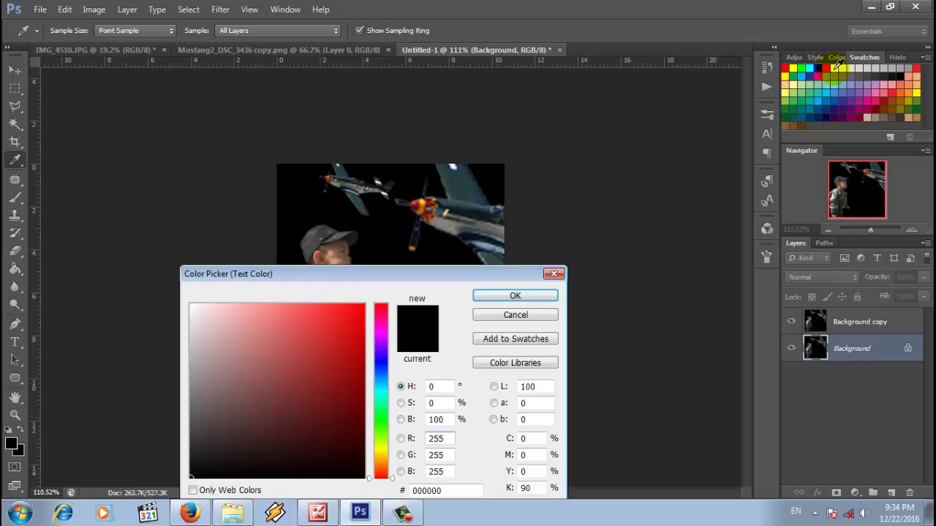
{"action": "left_click", "coordinate": [554, 288]}
{"action": "left_click", "coordinate": [145, 32]}
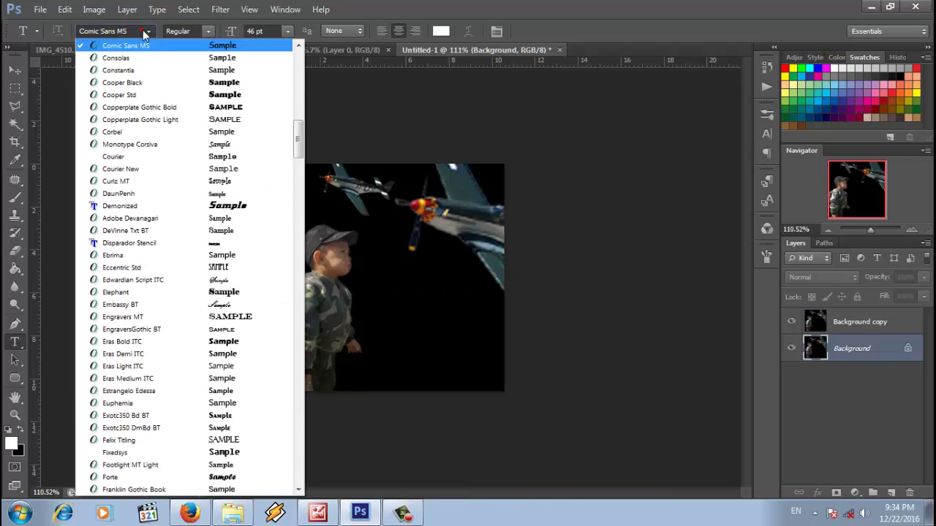
{"action": "left_click", "coordinate": [387, 257]}
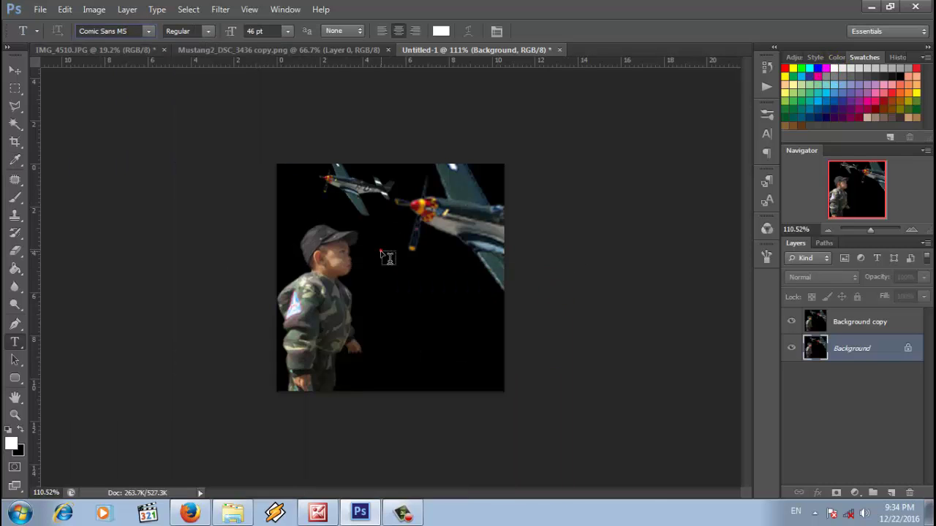
Hide Background copy, finish typing 'Telolet Om....', and place the text right of the boy.
{"action": "left_click", "coordinate": [386, 261]}
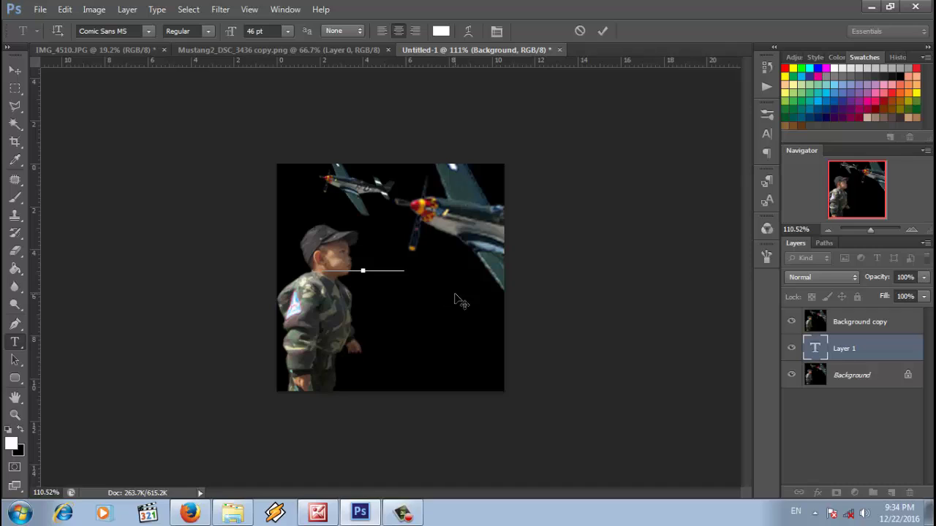
{"action": "left_click", "coordinate": [799, 322]}
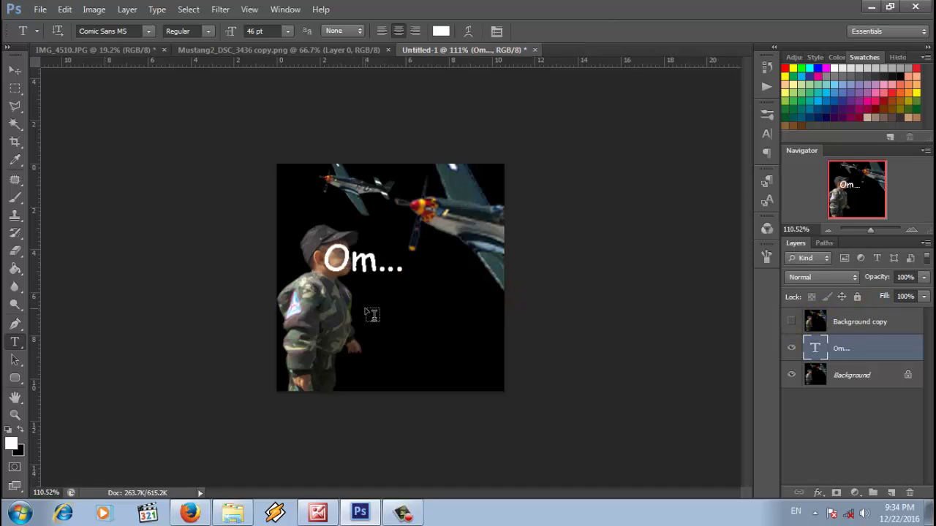
{"action": "double_click", "coordinate": [403, 261]}
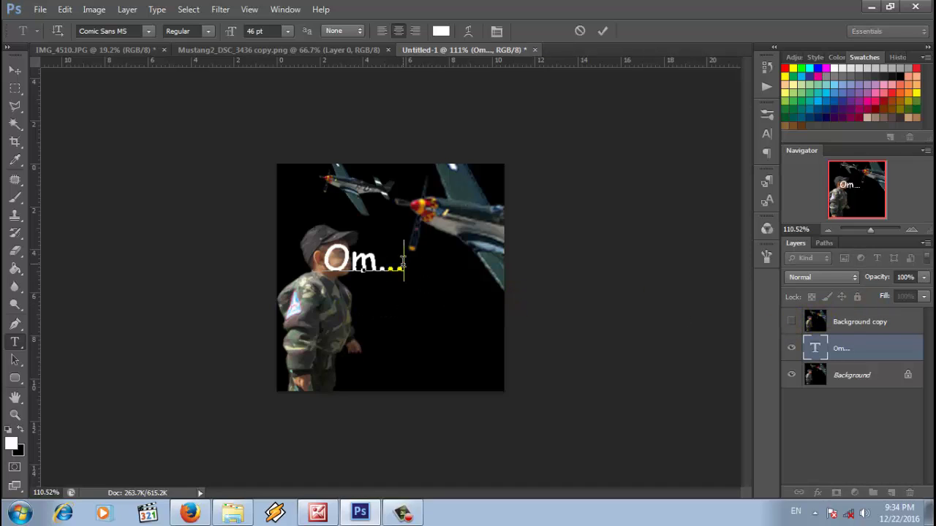
{"action": "type", "text": "Te"}
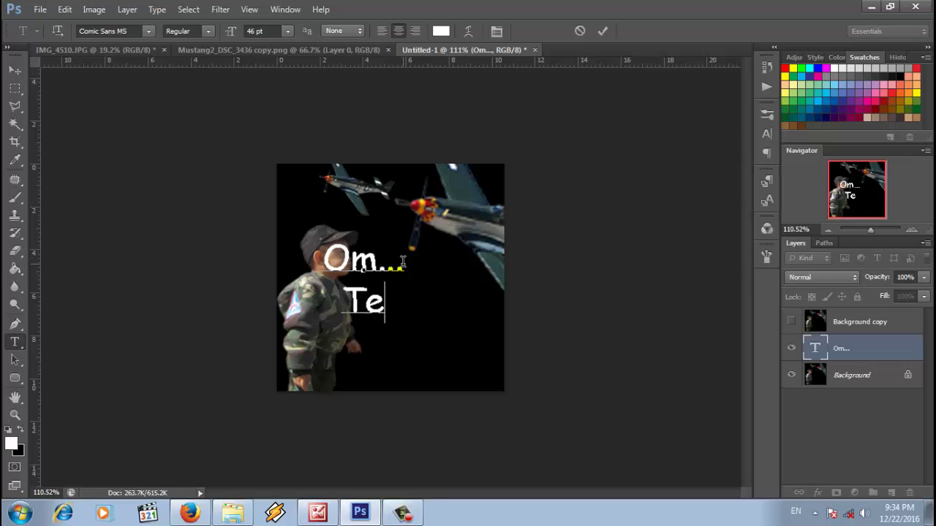
{"action": "type", "text": "lo"}
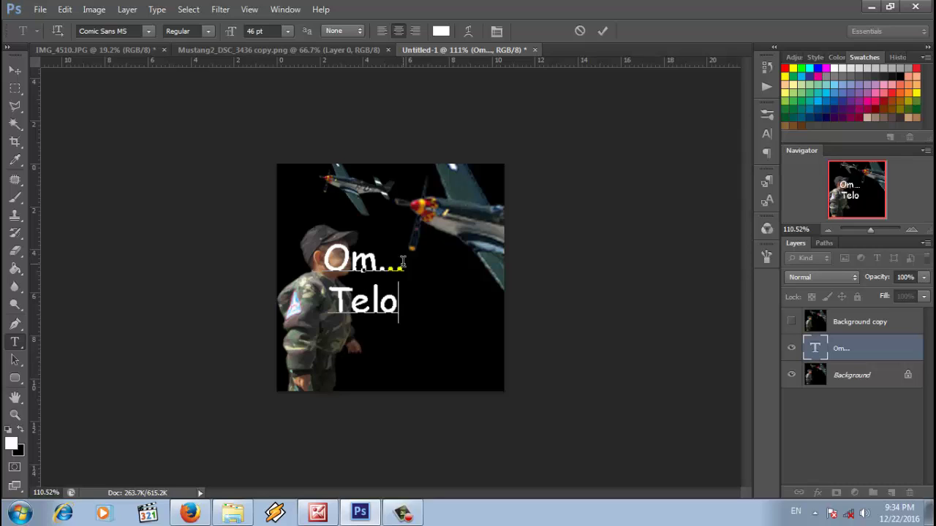
{"action": "type", "text": "let"}
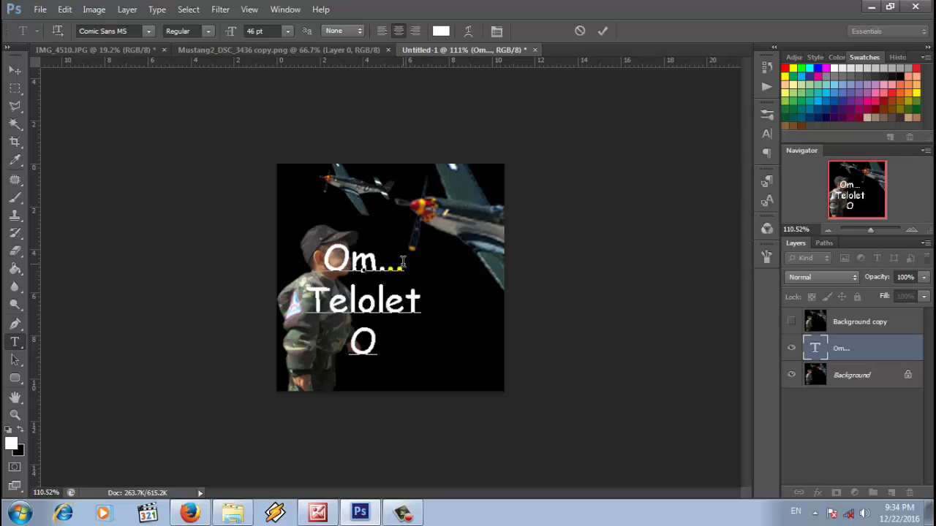
{"action": "type", "text": " Om...."}
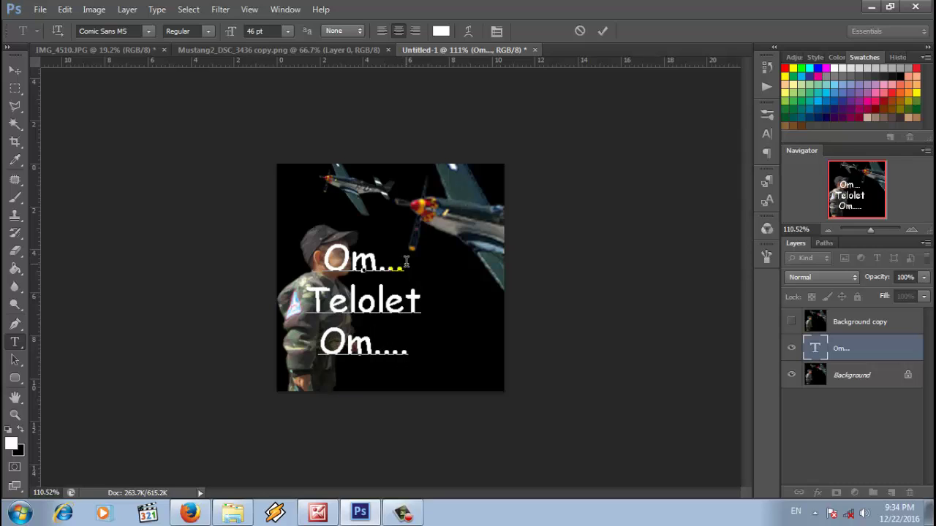
{"action": "left_click_drag", "start_coordinate": [443, 369], "coordinate": [497, 384]}
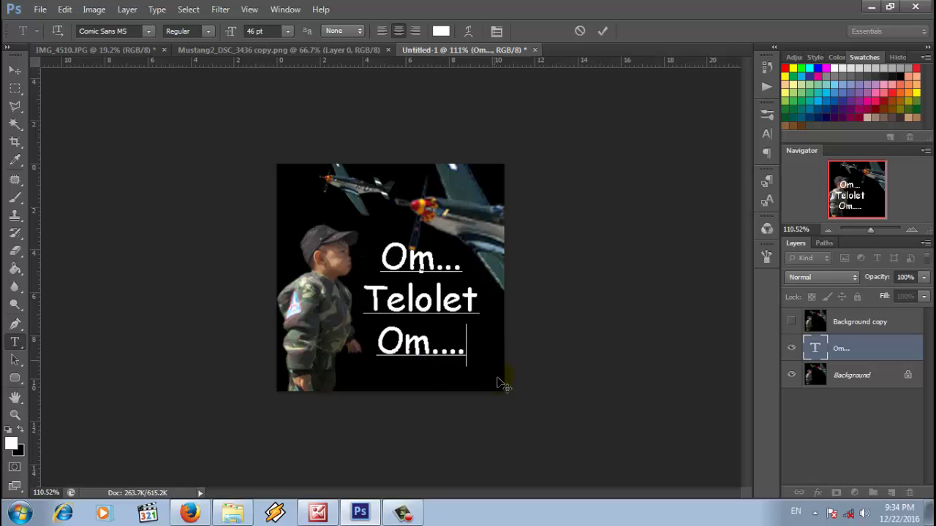
{"action": "left_click", "coordinate": [589, 266]}
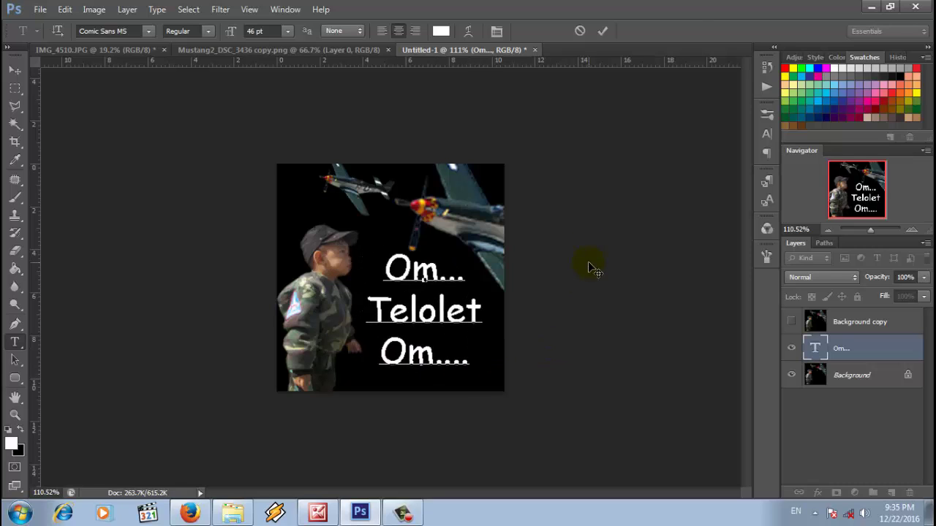
{"action": "left_click", "coordinate": [601, 30]}
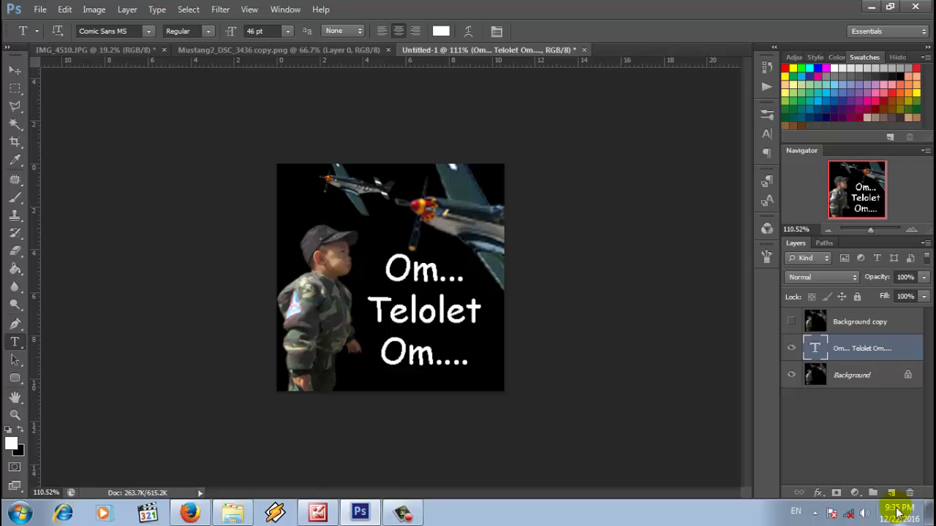
Duplicate the text layer, move the copy to the top of the stack, and hide it.
{"action": "right_click", "coordinate": [869, 363]}
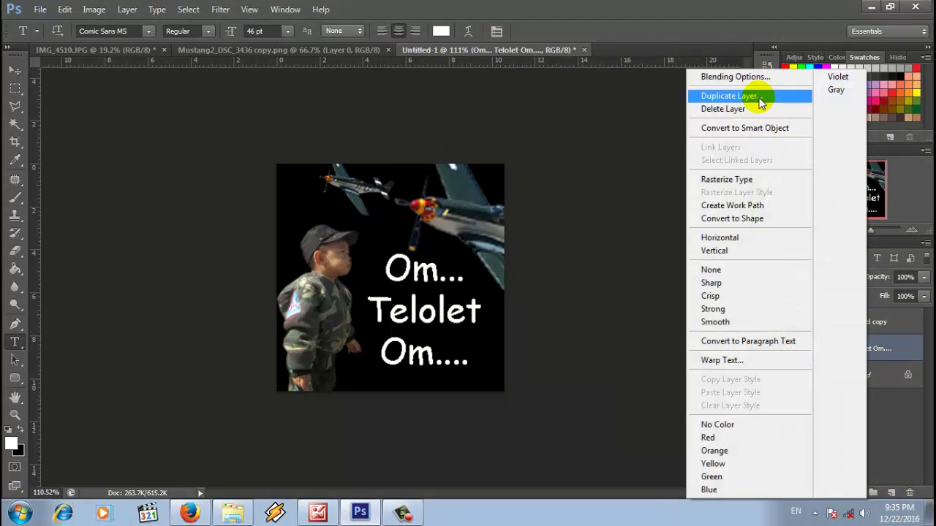
{"action": "left_click", "coordinate": [731, 95]}
{"action": "left_click", "coordinate": [587, 155]}
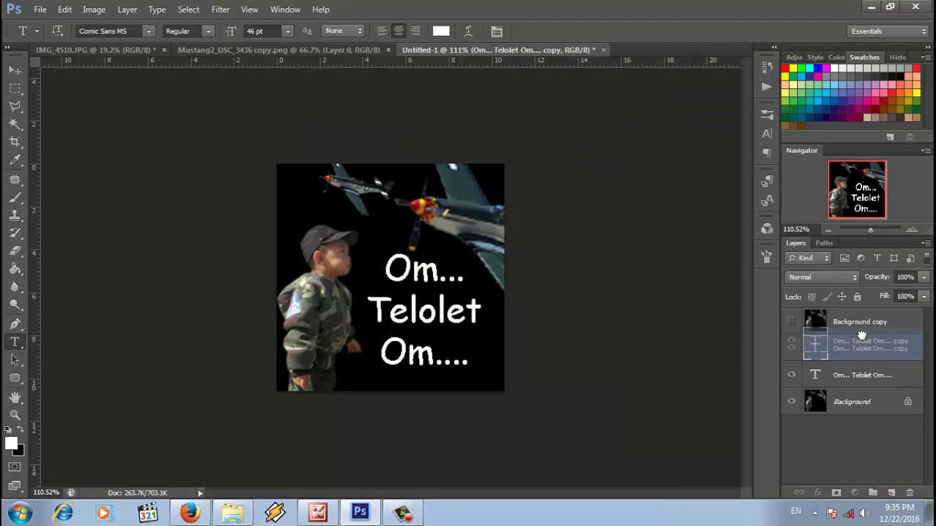
{"action": "left_click_drag", "start_coordinate": [862, 350], "coordinate": [837, 331]}
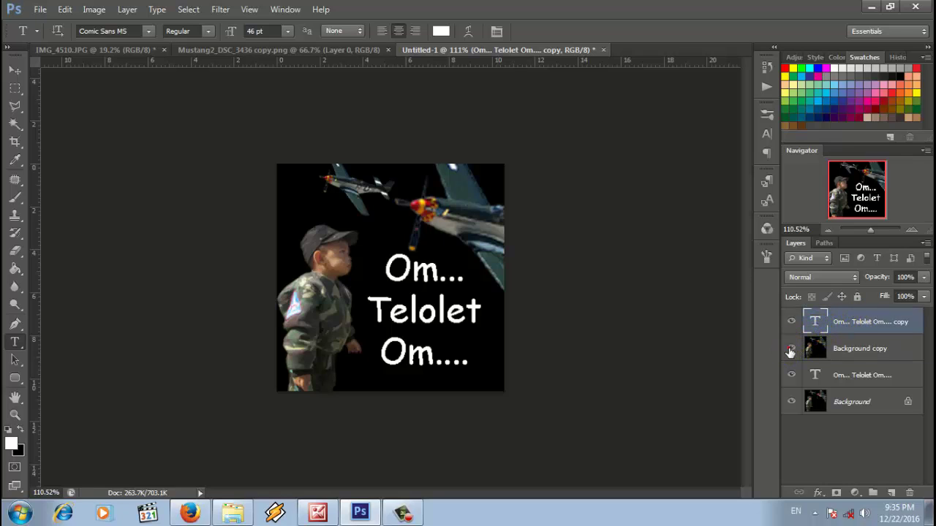
{"action": "left_click", "coordinate": [790, 322]}
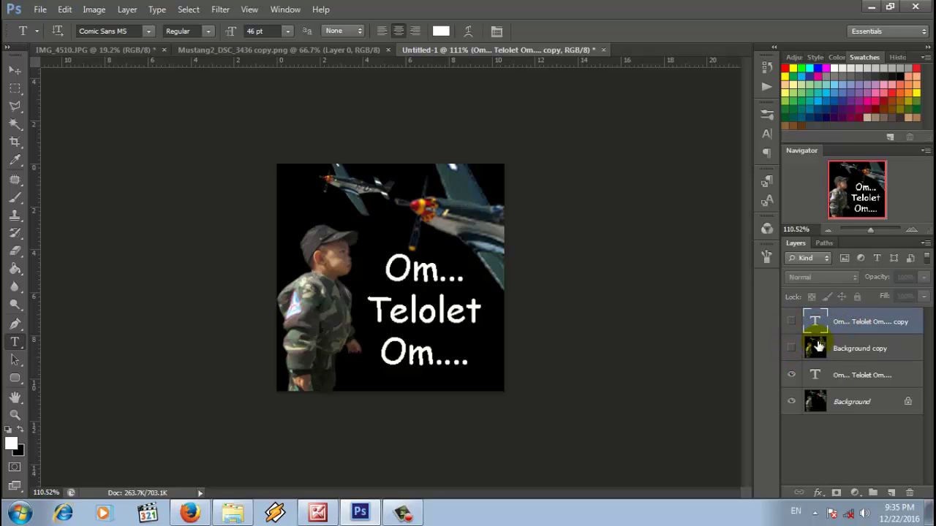
Give the original white text layer a red Outer Glow layer style.
{"action": "left_click", "coordinate": [852, 375]}
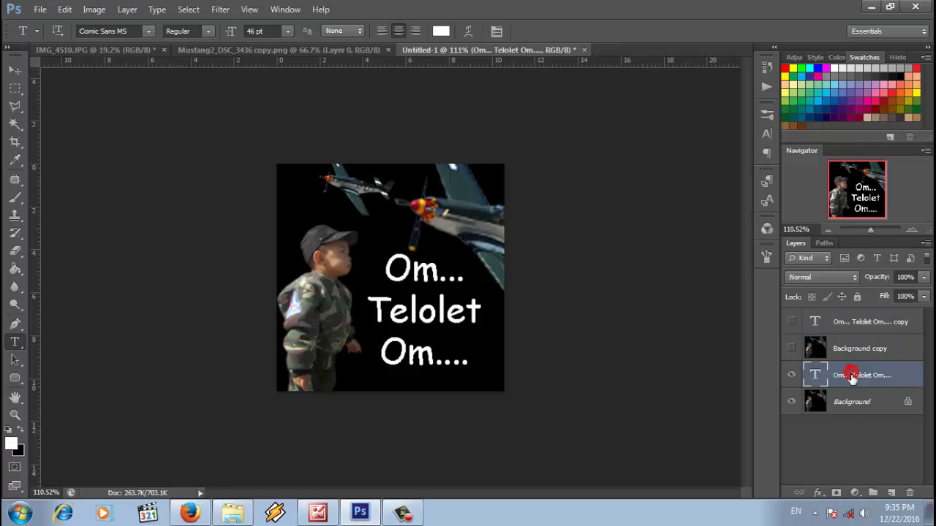
{"action": "right_click", "coordinate": [855, 375]}
{"action": "left_click", "coordinate": [724, 77]}
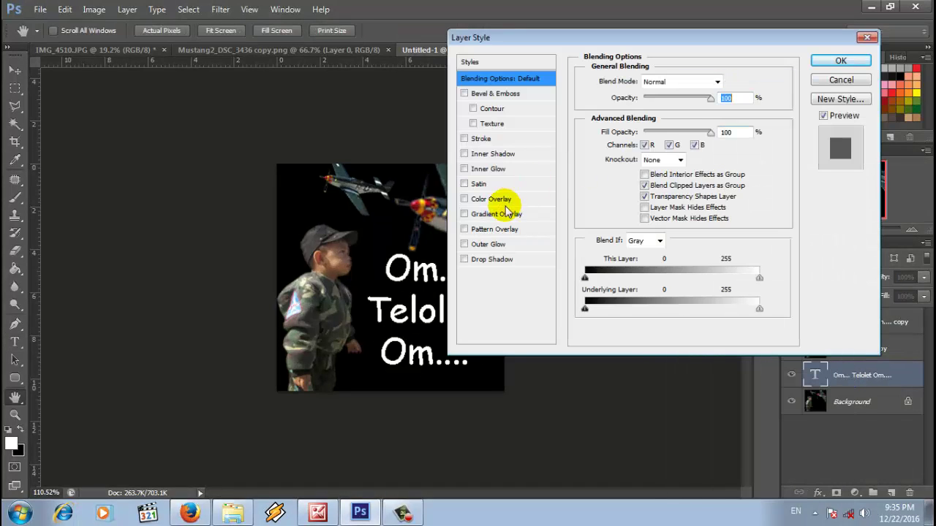
{"action": "left_click", "coordinate": [488, 244]}
{"action": "left_click", "coordinate": [620, 130]}
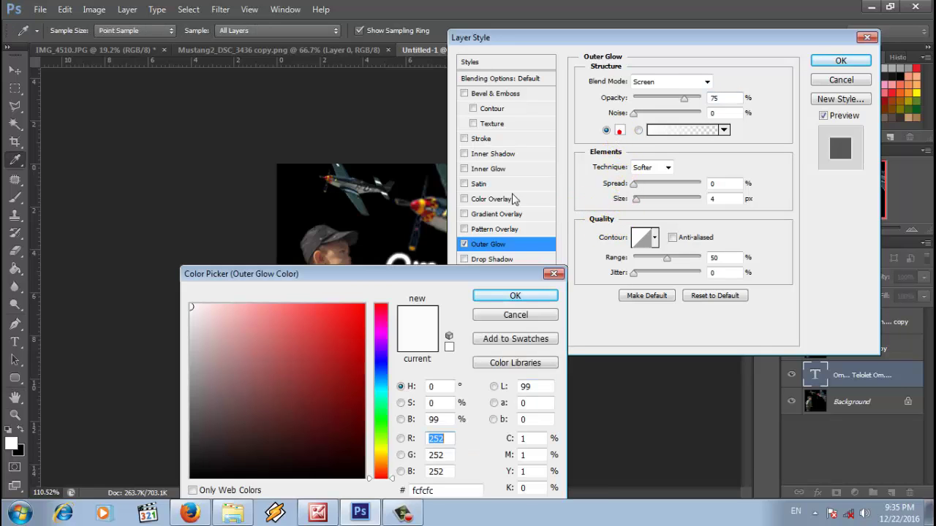
{"action": "left_click", "coordinate": [348, 316]}
{"action": "left_click", "coordinate": [515, 296]}
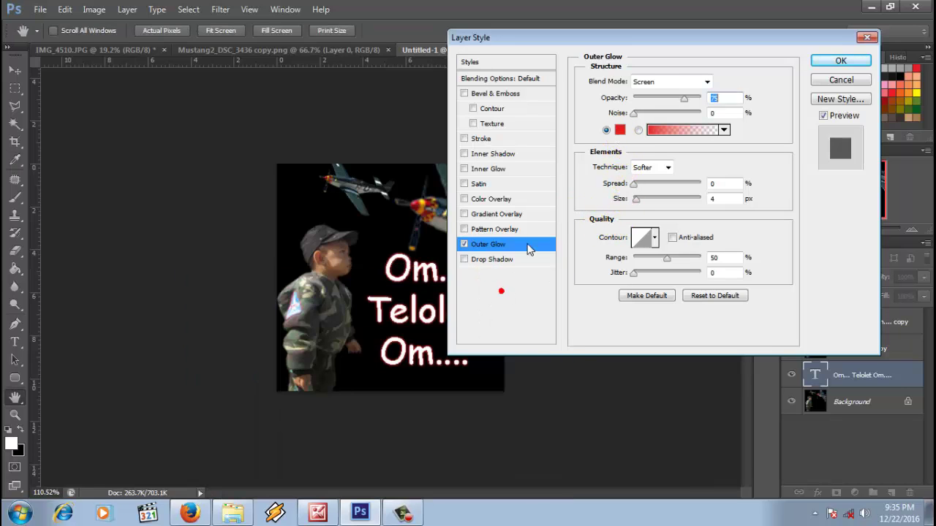
{"action": "left_click", "coordinate": [837, 62]}
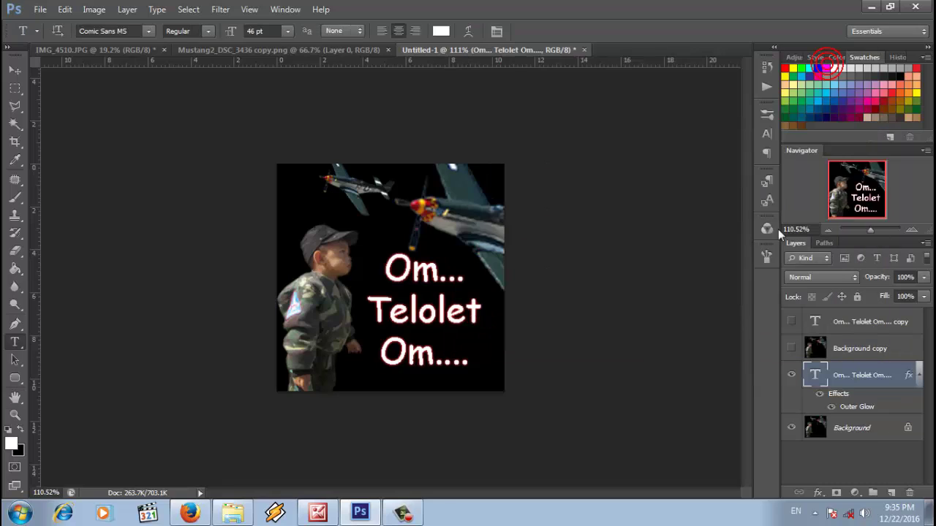
Merge the glowing text down into Background, then show Background copy and the text copy.
{"action": "left_click", "coordinate": [129, 9]}
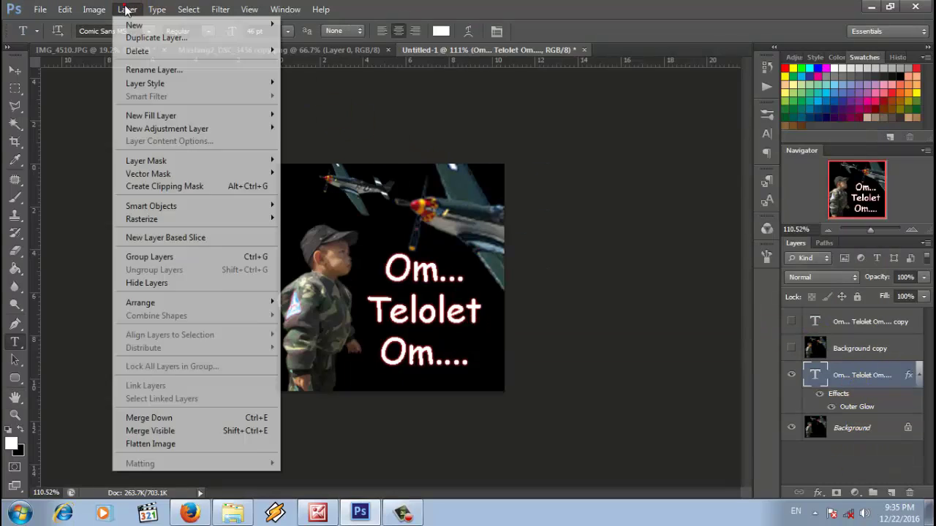
{"action": "left_click", "coordinate": [211, 418]}
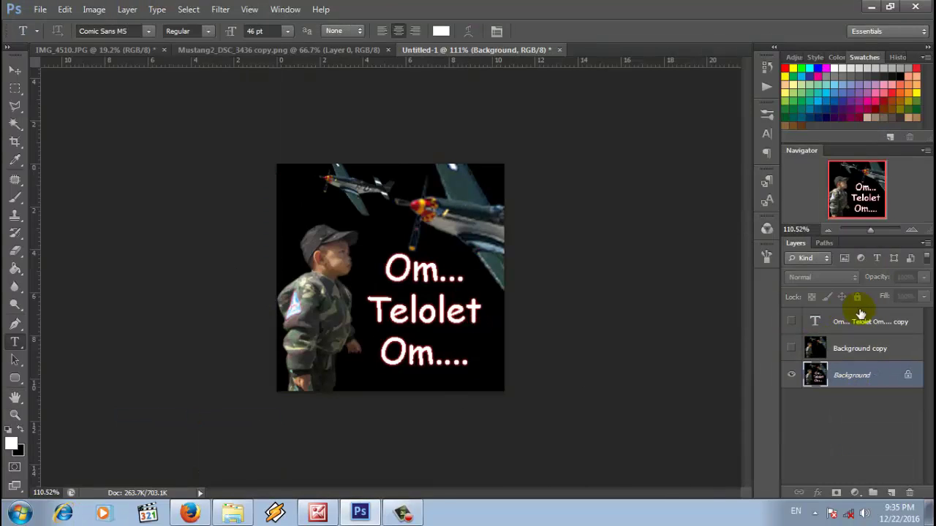
{"action": "left_click", "coordinate": [791, 348]}
{"action": "left_click", "coordinate": [790, 322]}
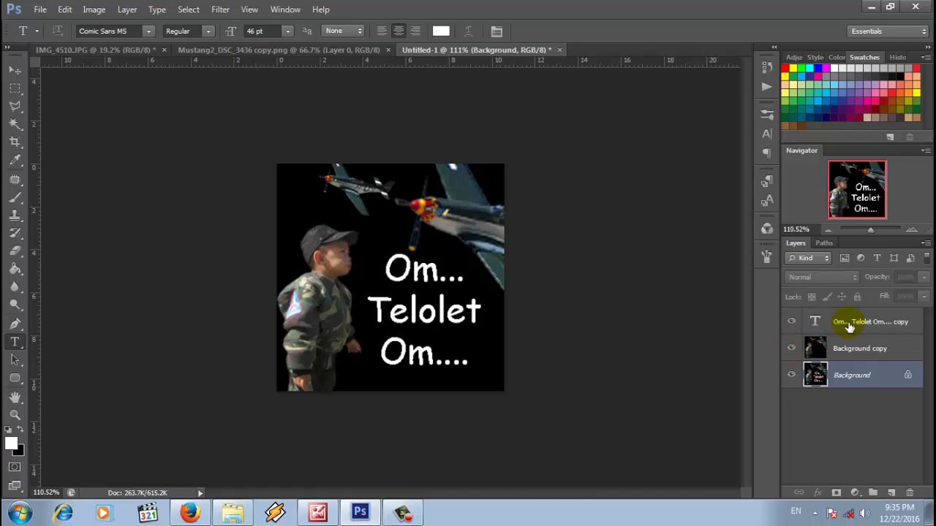
{"action": "left_click", "coordinate": [868, 325]}
Recolour all of the copied text to pure red (ff0000).
{"action": "right_click", "coordinate": [868, 327]}
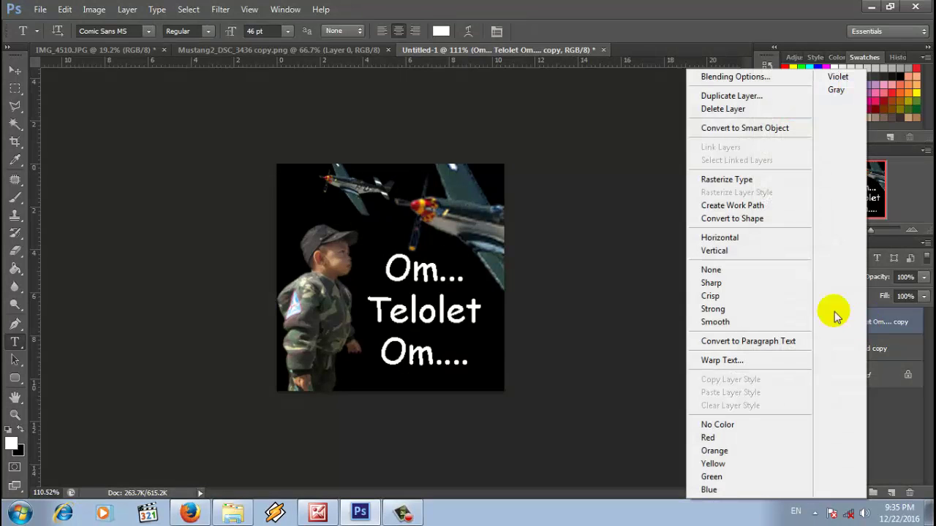
{"action": "left_click", "coordinate": [449, 362]}
{"action": "left_click_drag", "start_coordinate": [468, 361], "coordinate": [298, 208]}
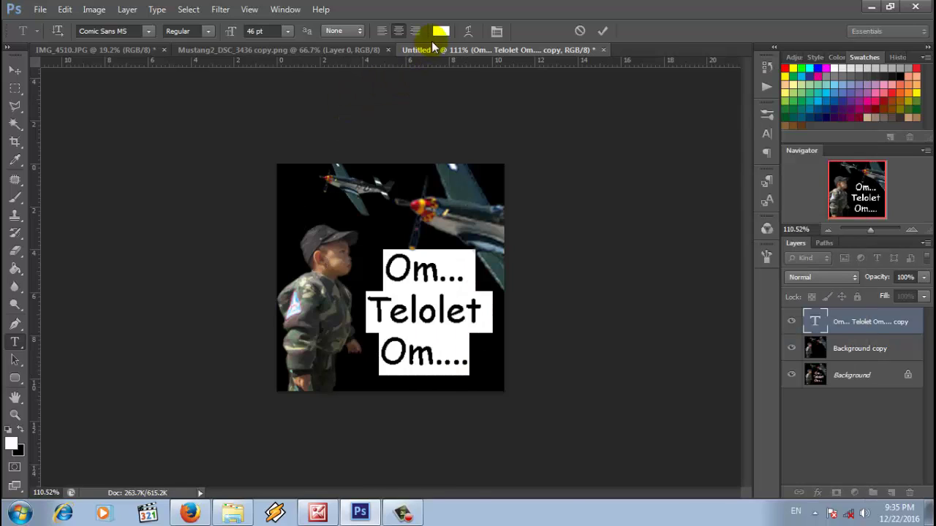
{"action": "left_click", "coordinate": [441, 31]}
{"action": "left_click", "coordinate": [785, 68]}
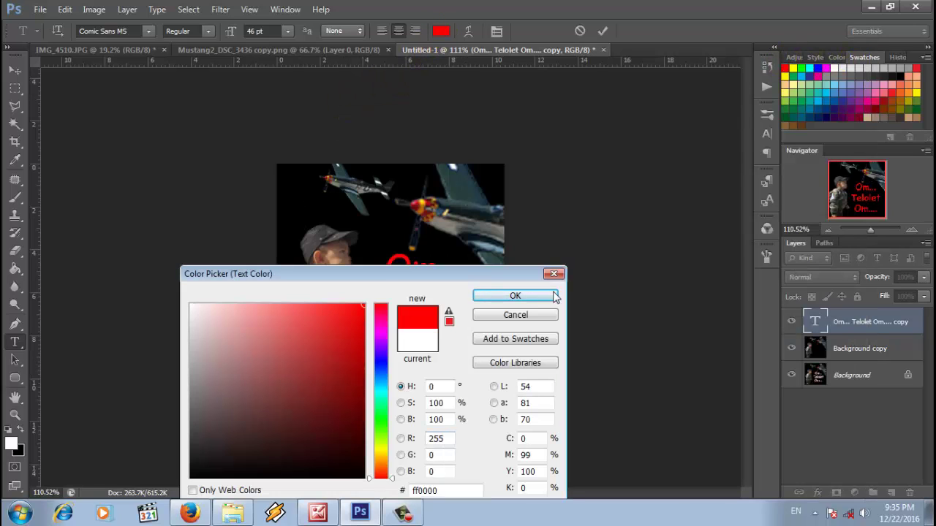
{"action": "left_click", "coordinate": [526, 296]}
{"action": "left_click", "coordinate": [869, 312]}
Add a white Outer Glow layer style to the red text copy.
{"action": "right_click", "coordinate": [868, 313]}
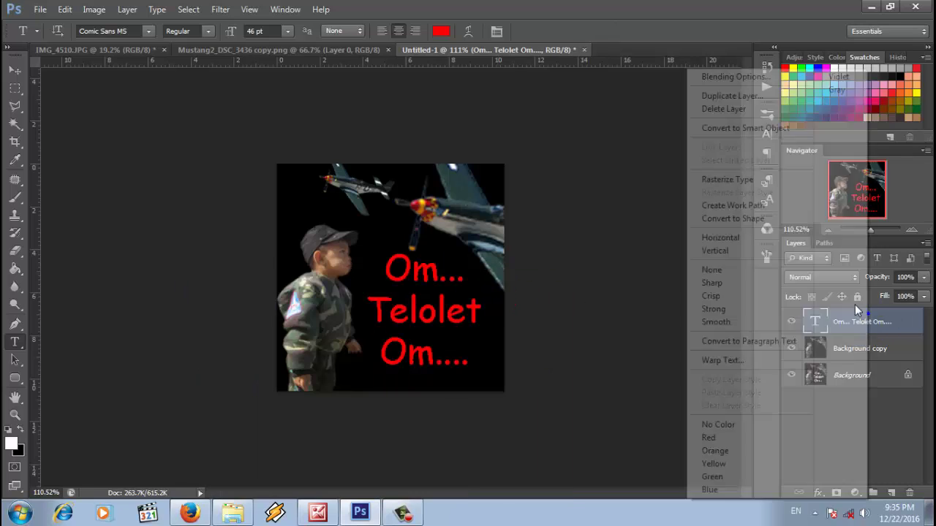
{"action": "left_click", "coordinate": [722, 73]}
{"action": "left_click", "coordinate": [519, 244]}
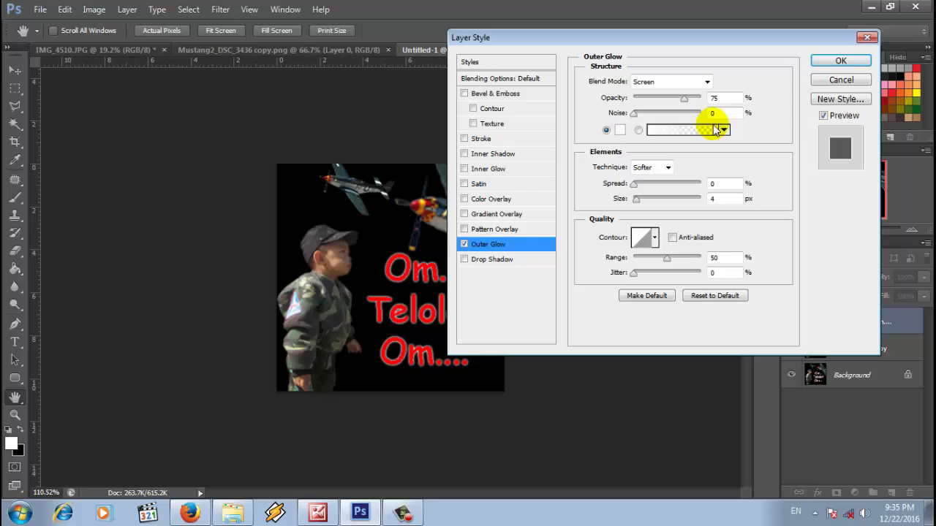
{"action": "left_click", "coordinate": [839, 61]}
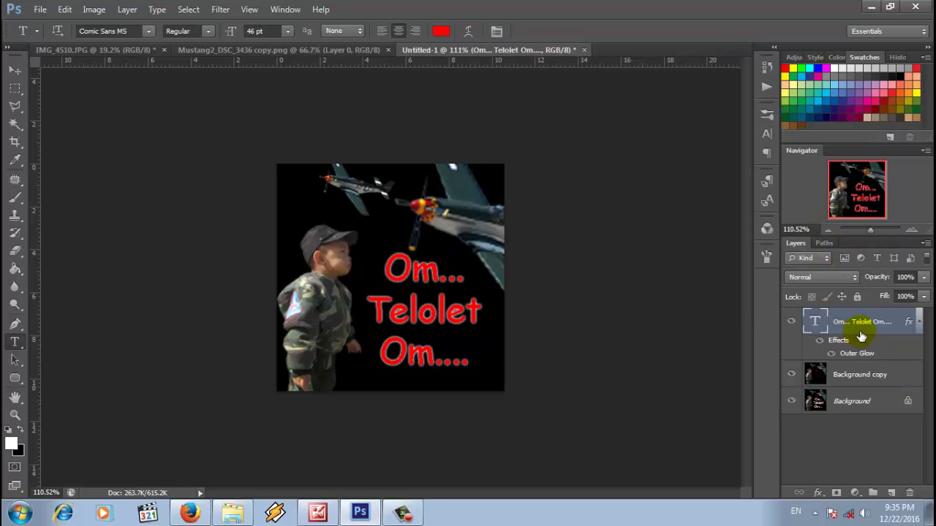
{"action": "left_click", "coordinate": [127, 9]}
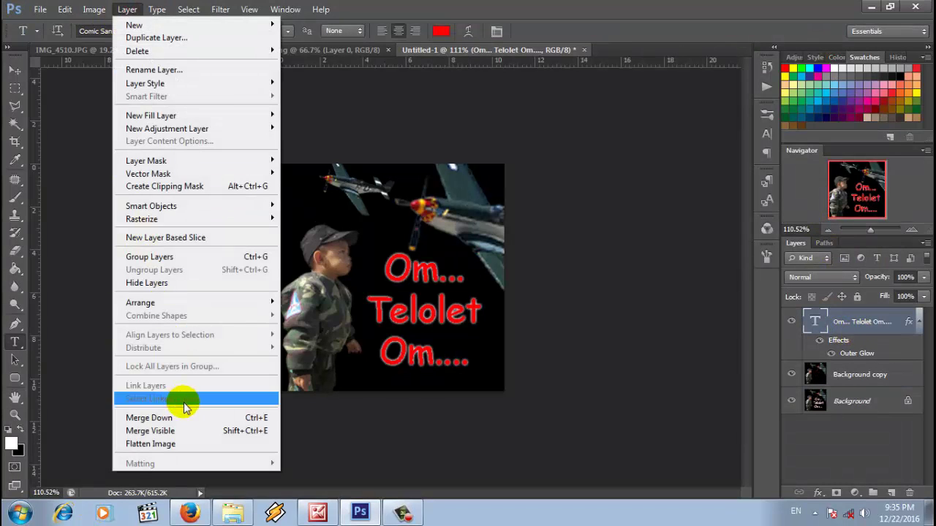
Merge the red text down into Background copy and toggle that layer to compare frames.
{"action": "left_click", "coordinate": [172, 418]}
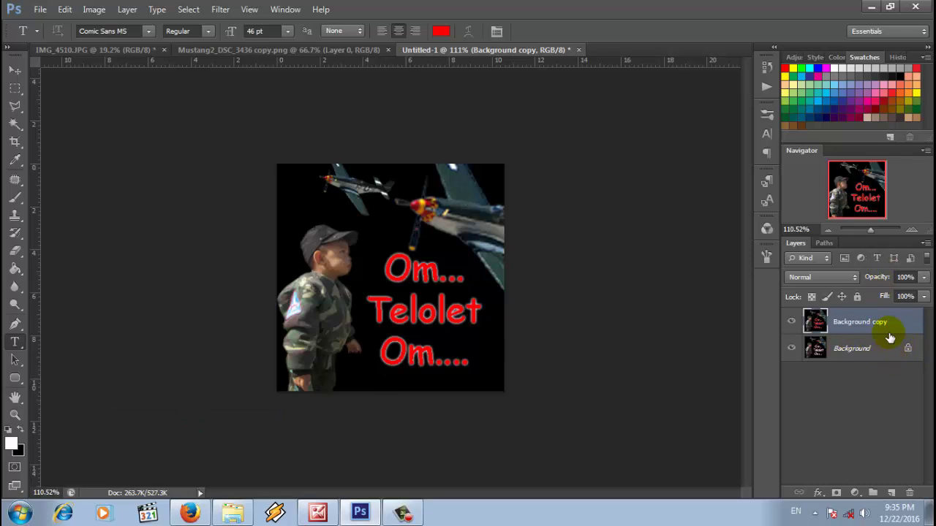
{"action": "left_click", "coordinate": [786, 323]}
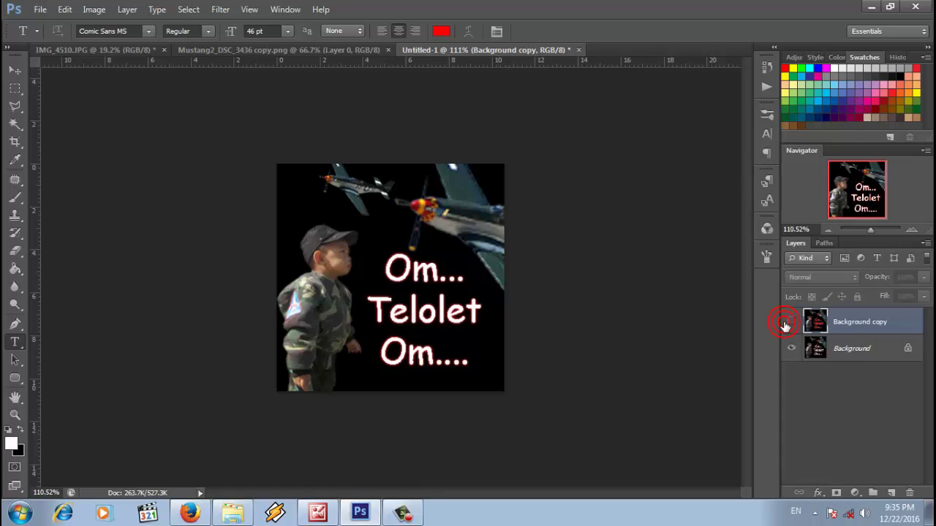
Show the Timeline, duplicate the frame, and hide Background copy for frame 2.
{"action": "left_click", "coordinate": [284, 10]}
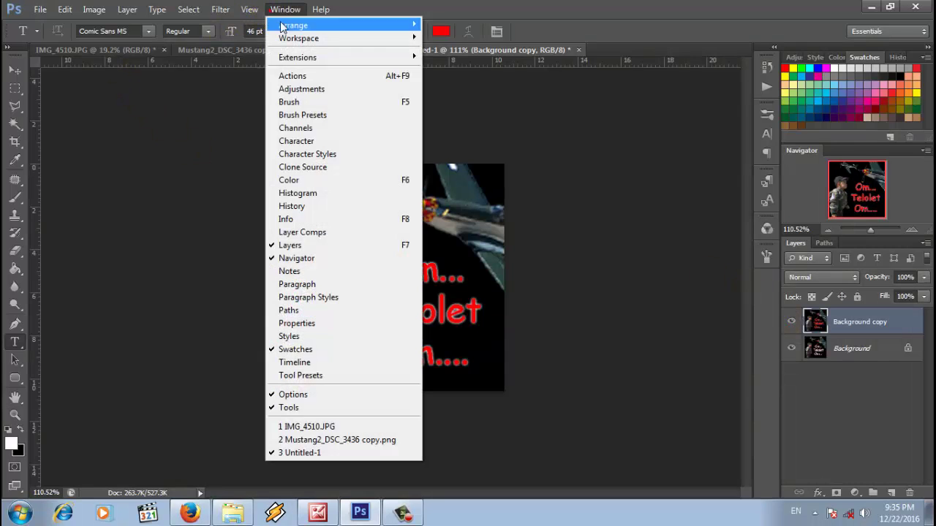
{"action": "left_click", "coordinate": [335, 363]}
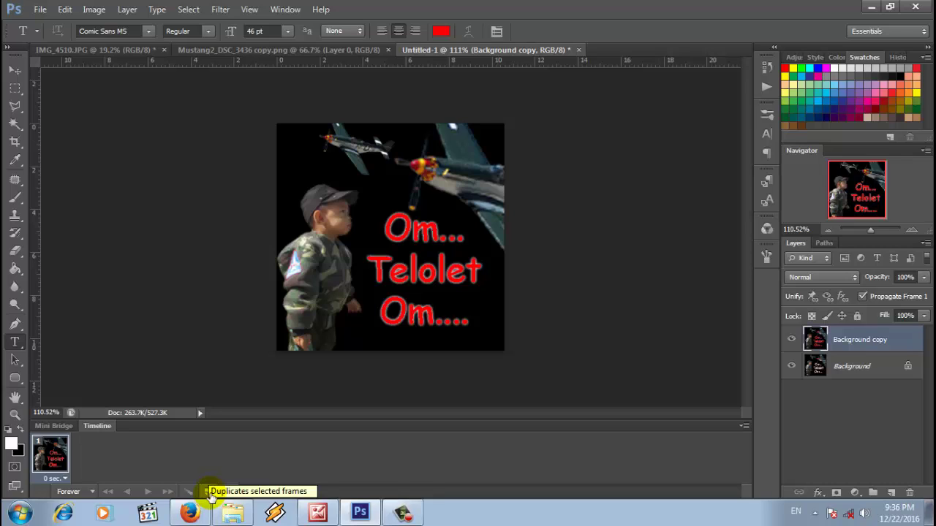
{"action": "left_click", "coordinate": [209, 492]}
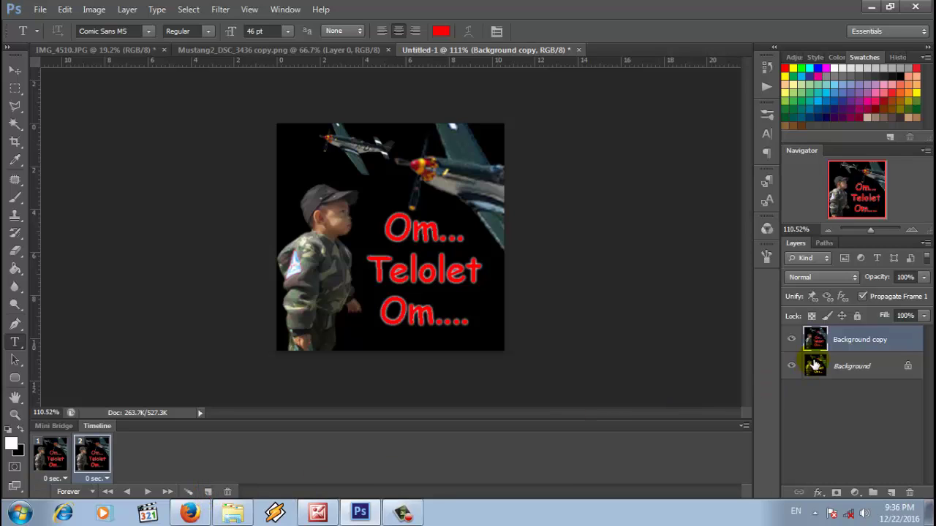
{"action": "left_click", "coordinate": [792, 341]}
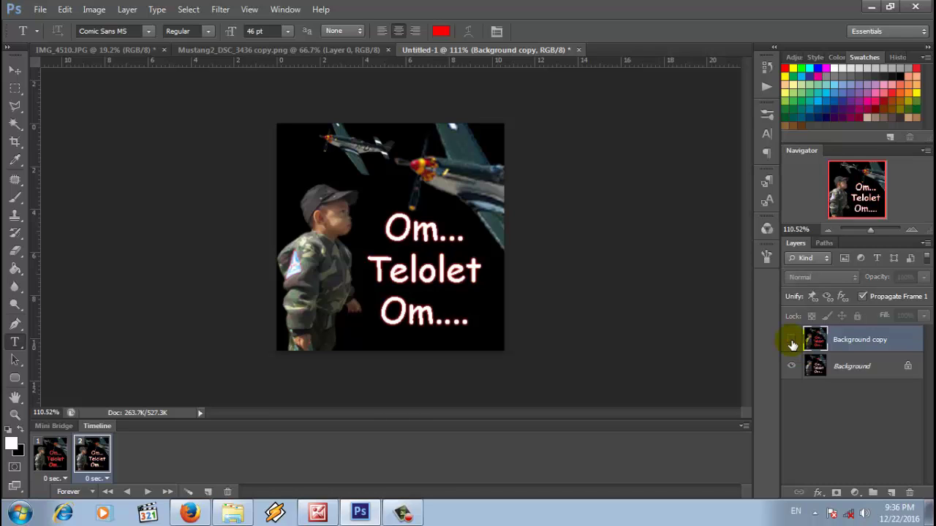
Set both frame delays to 0.2 seconds and preview the animation playing.
{"action": "left_click", "coordinate": [65, 479]}
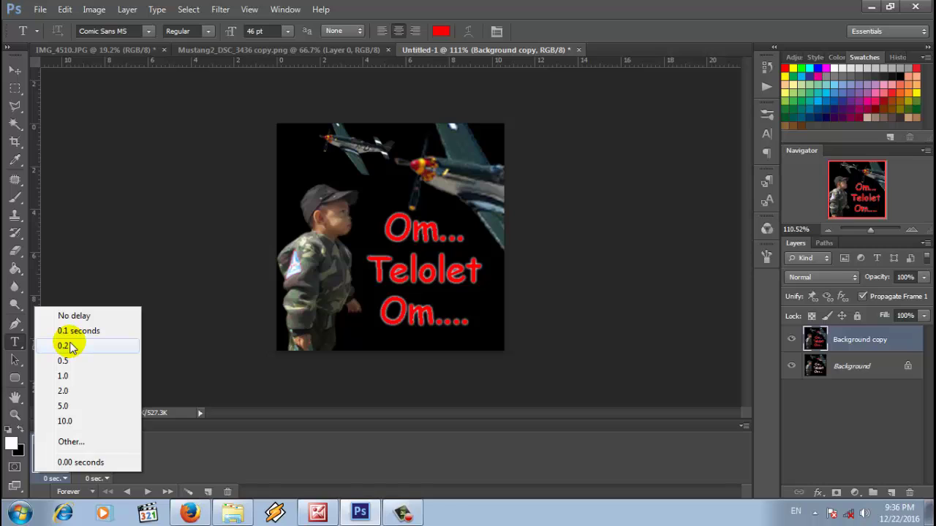
{"action": "left_click", "coordinate": [64, 346]}
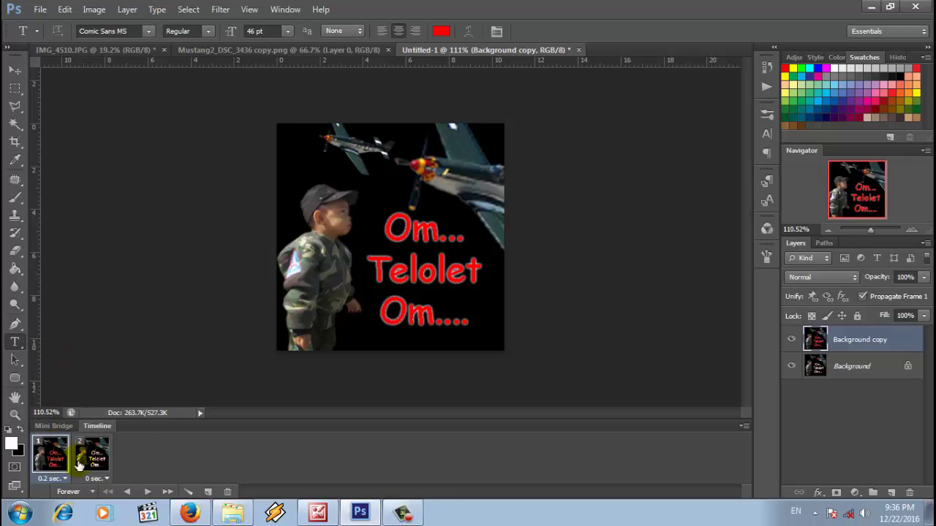
{"action": "left_click", "coordinate": [107, 478]}
{"action": "left_click", "coordinate": [119, 347]}
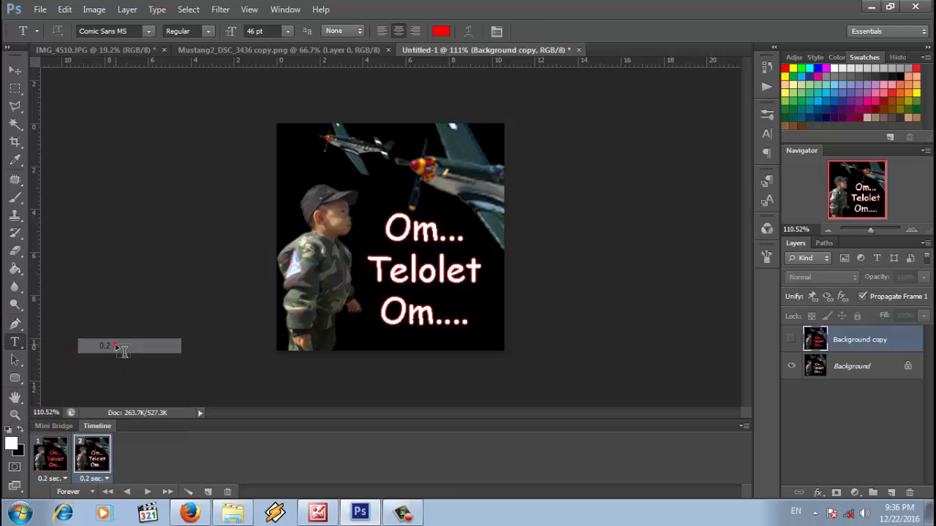
{"action": "left_click", "coordinate": [146, 493]}
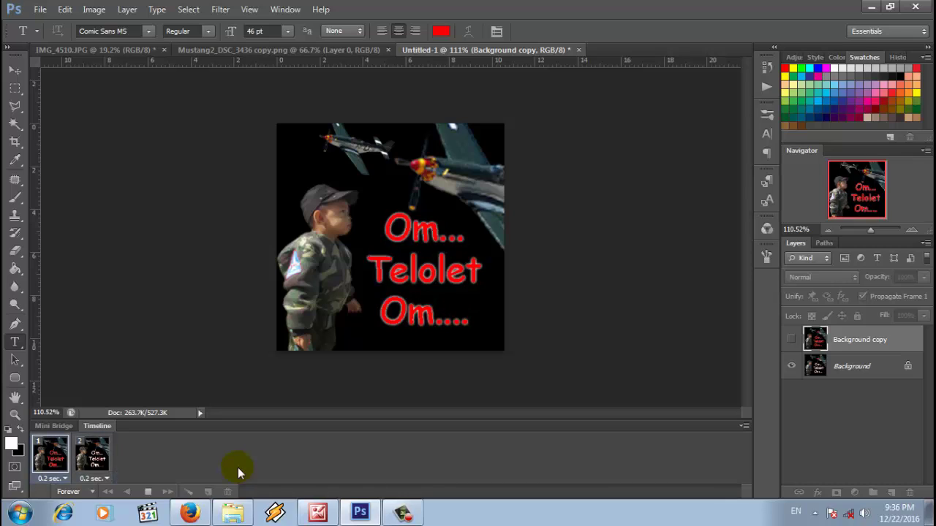
{"action": "left_click", "coordinate": [144, 492]}
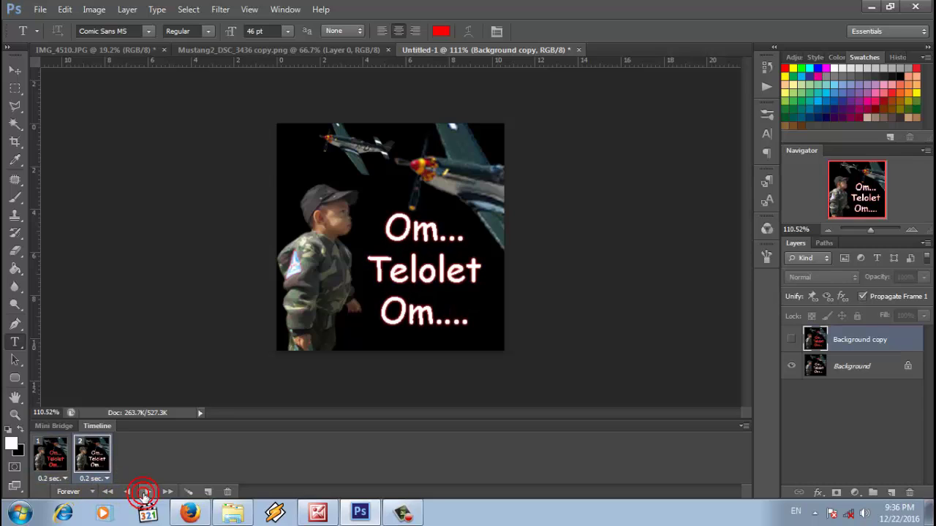
Start a regular Save As, then cancel it.
{"action": "left_click", "coordinate": [40, 9]}
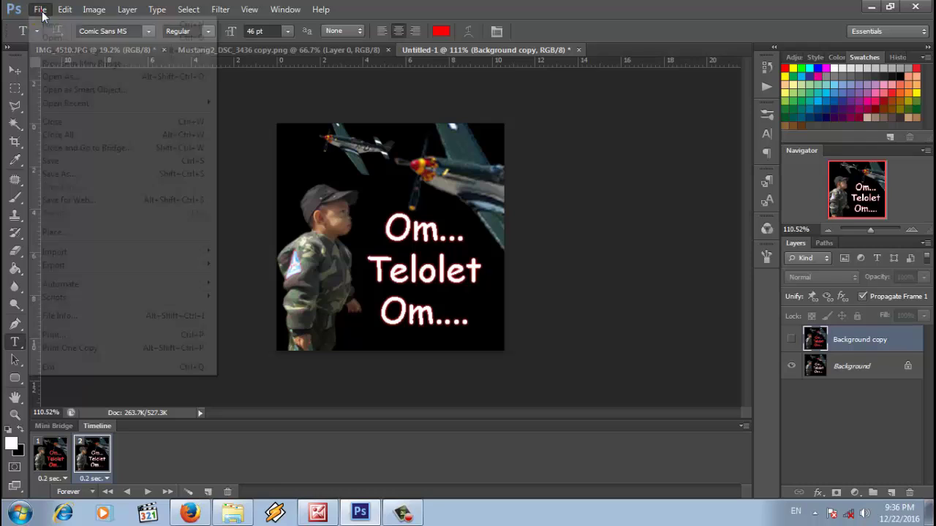
{"action": "left_click", "coordinate": [88, 179]}
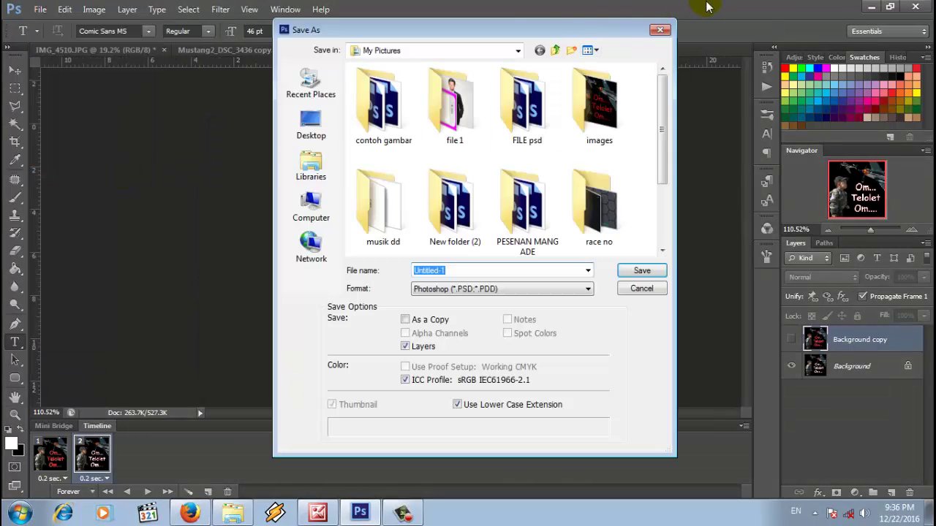
{"action": "left_click", "coordinate": [660, 31]}
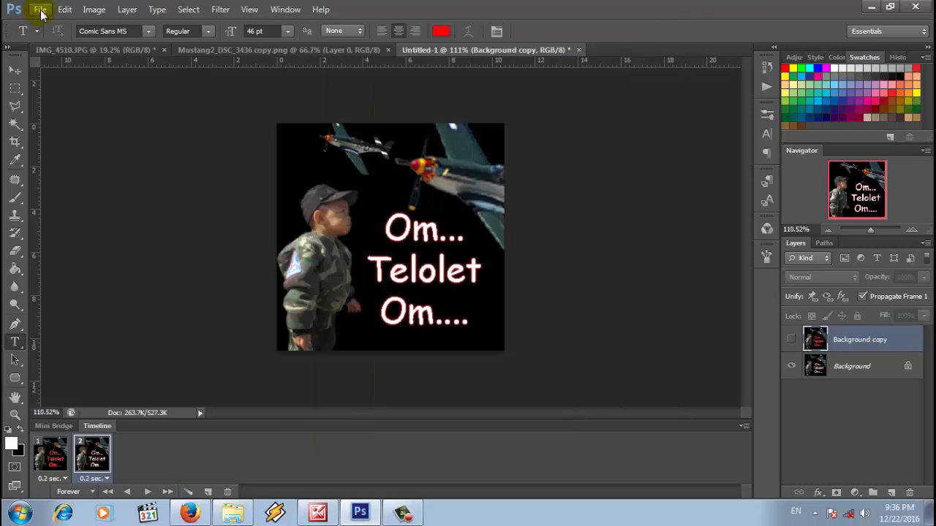
{"action": "left_click", "coordinate": [40, 9]}
Open Save for Web and preview the animation in its window.
{"action": "left_click", "coordinate": [73, 199]}
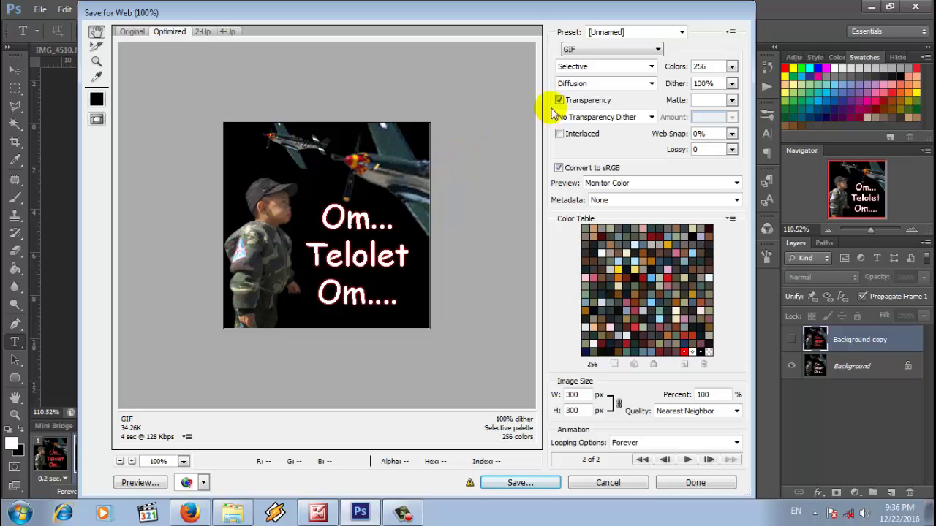
{"action": "left_click_drag", "start_coordinate": [519, 14], "coordinate": [554, 6]}
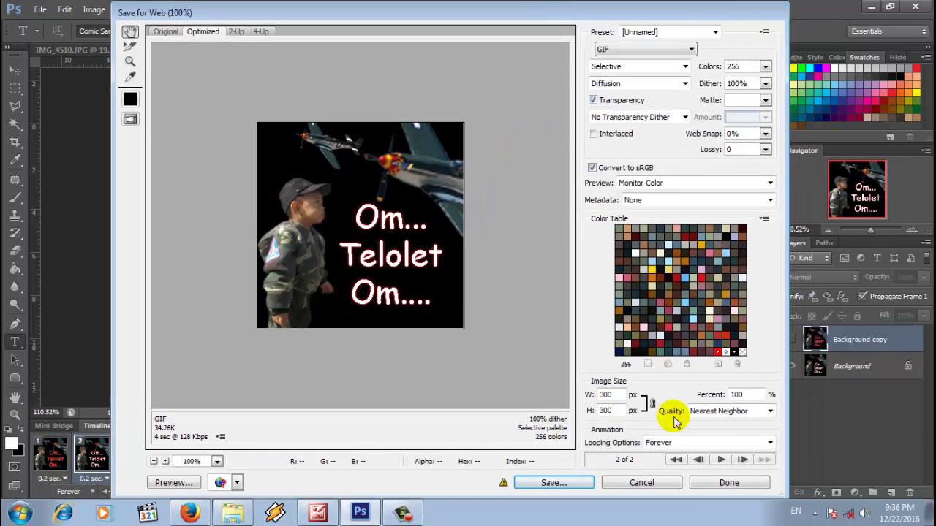
{"action": "left_click", "coordinate": [720, 461]}
{"action": "left_click", "coordinate": [719, 461]}
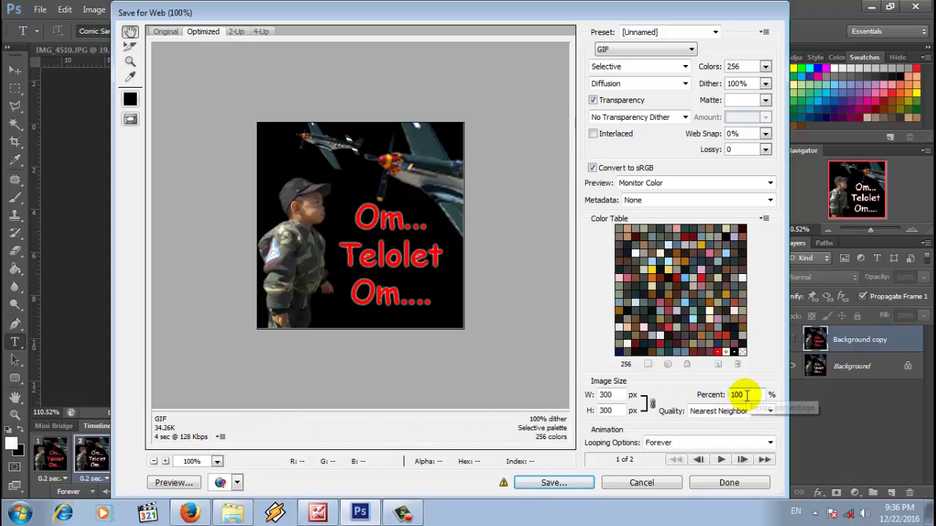
Resize the GIF export to 90 percent (270×270 px) and proceed to save.
{"action": "left_click_drag", "start_coordinate": [746, 395], "coordinate": [728, 402]}
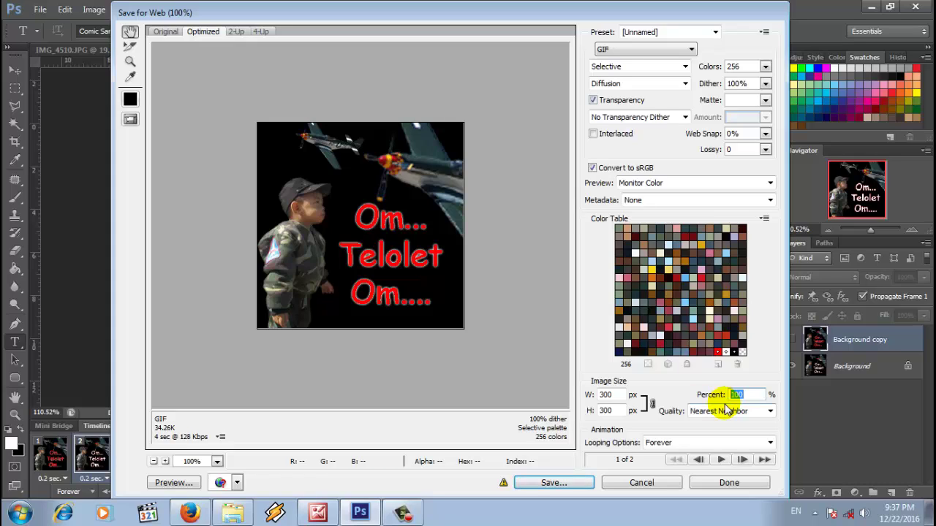
{"action": "type", "text": "80"}
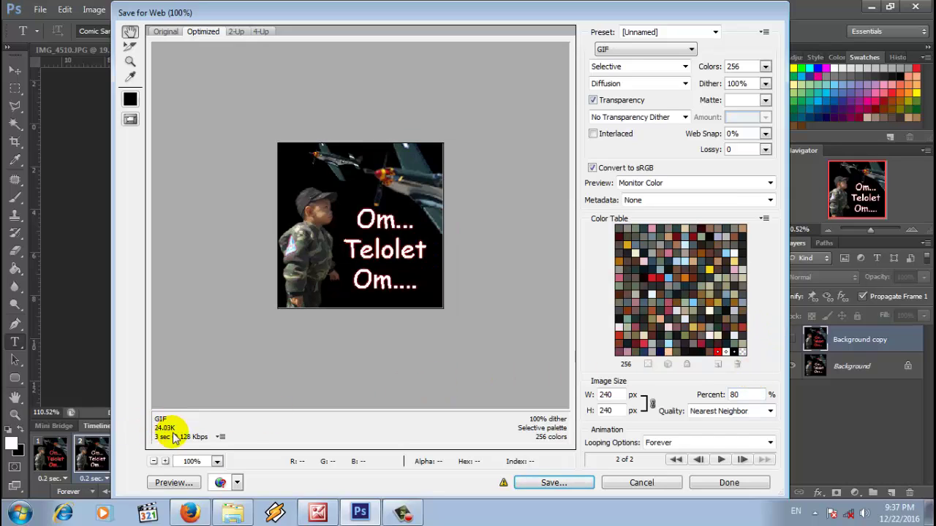
{"action": "double_click", "coordinate": [740, 393]}
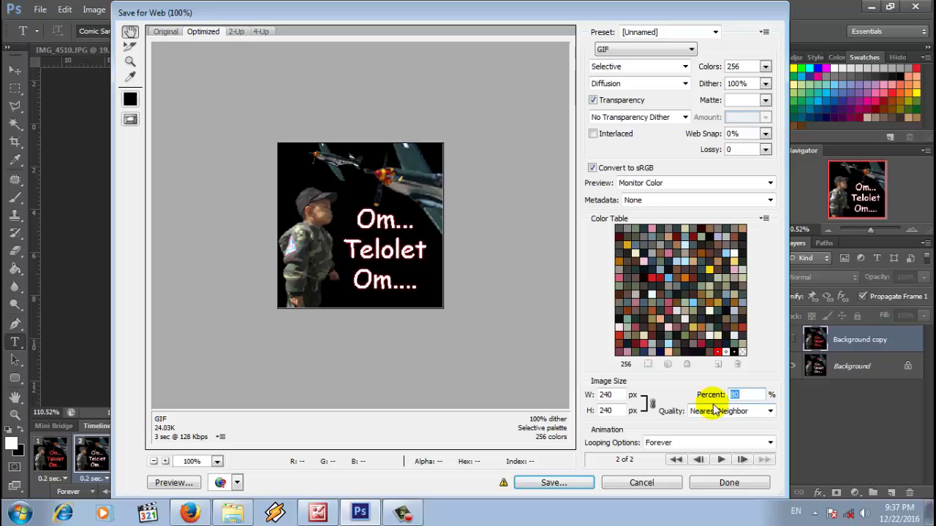
{"action": "type", "text": "90"}
{"action": "left_click", "coordinate": [486, 373]}
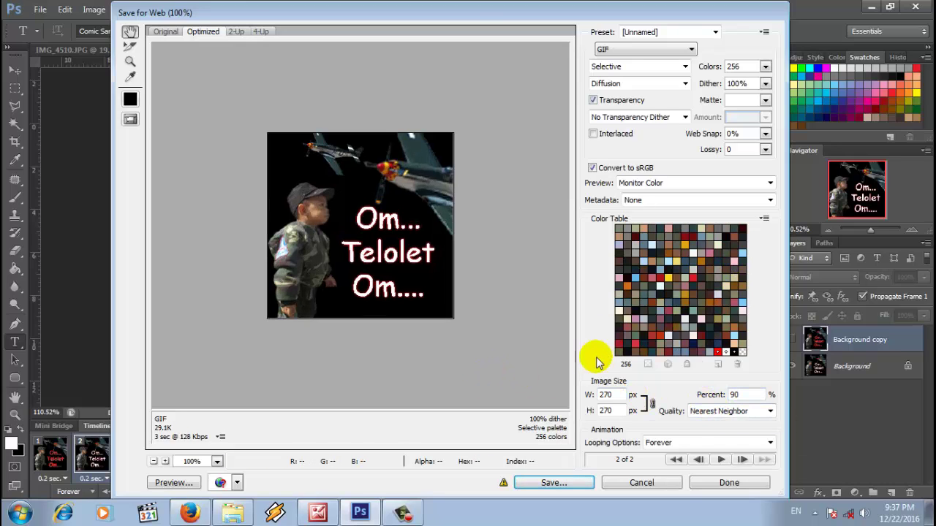
{"action": "left_click", "coordinate": [574, 488]}
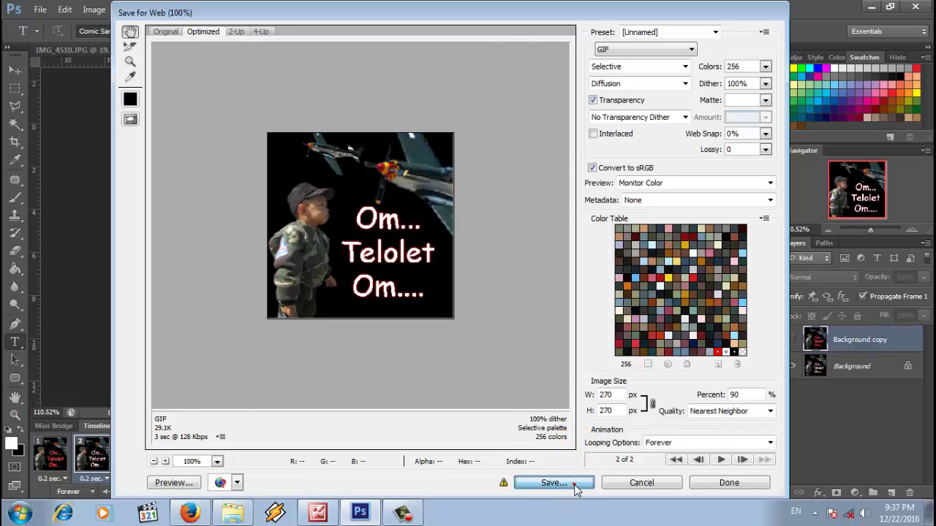
Save the animated GIF to the Desktop as 'om telolet'.
{"action": "left_click", "coordinate": [156, 133]}
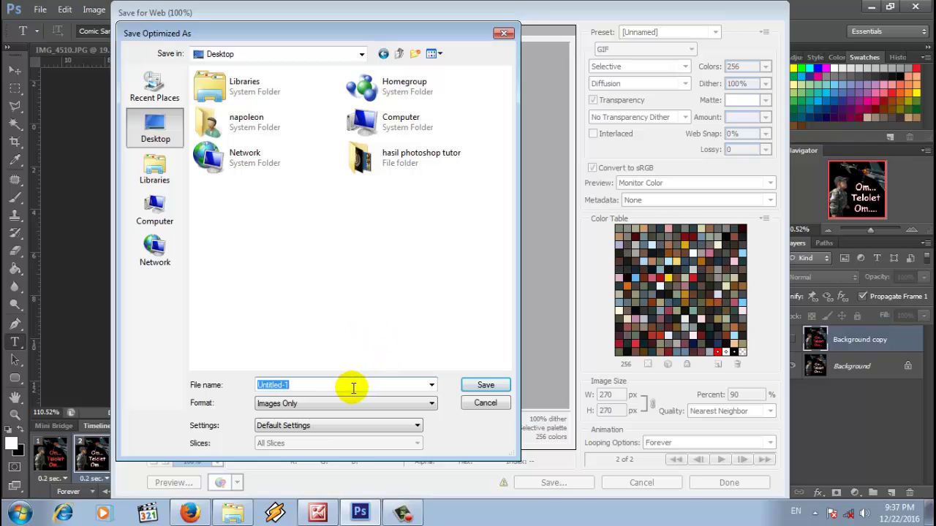
{"action": "type", "text": "om telo"}
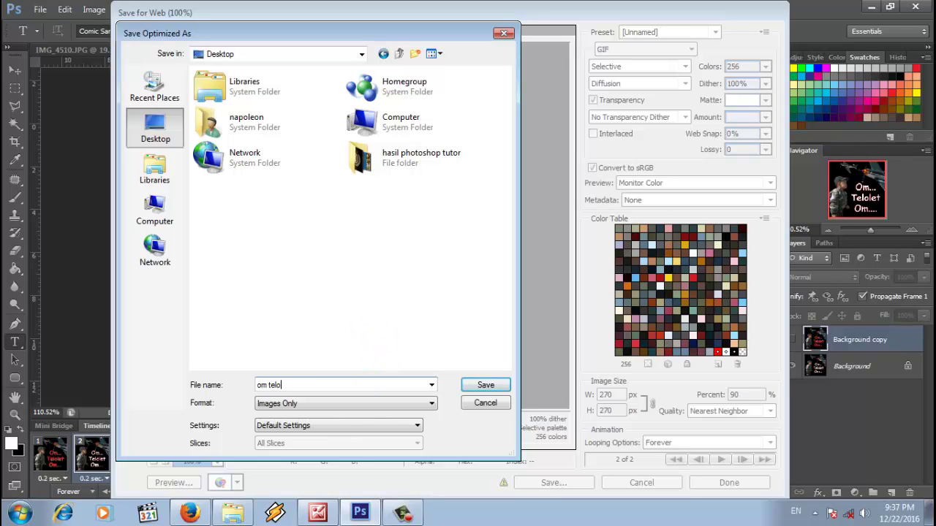
{"action": "type", "text": "let om"}
{"action": "key", "text": "Return"}
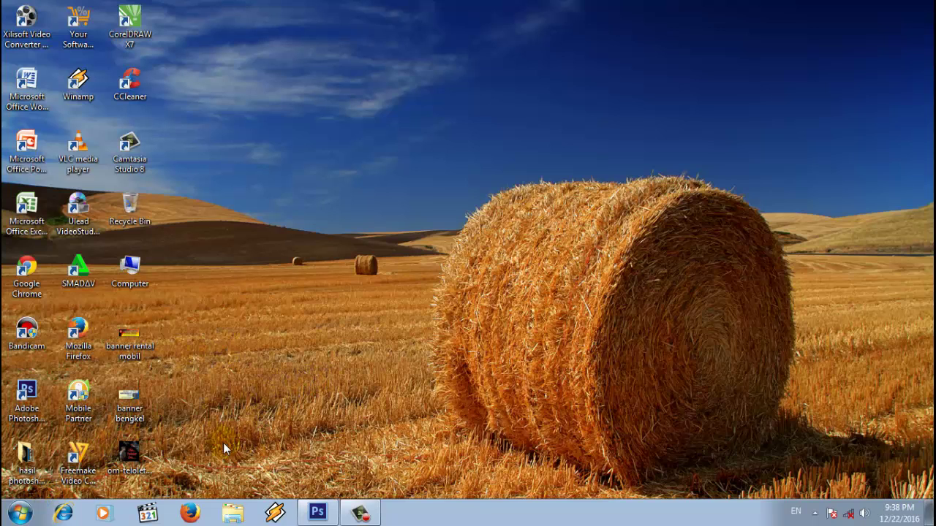
{"action": "double_click", "coordinate": [139, 455]}
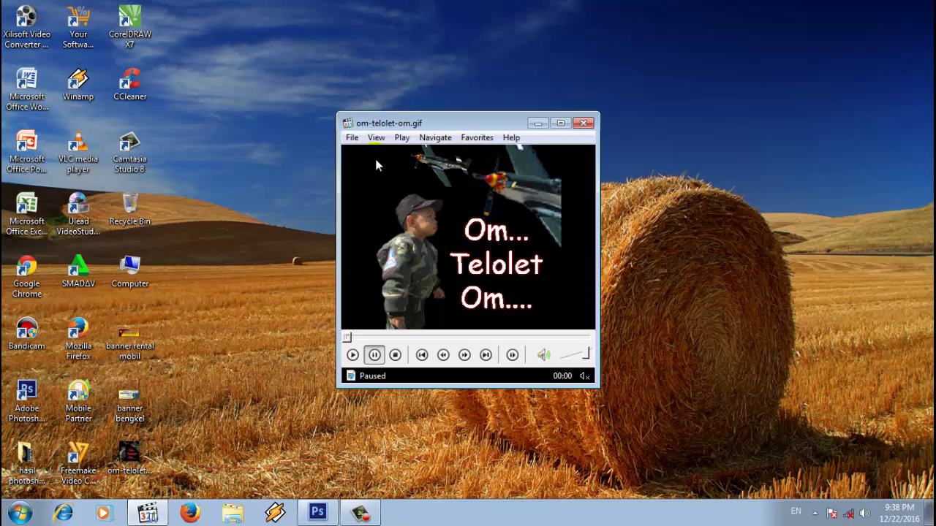
{"action": "left_click", "coordinate": [353, 355]}
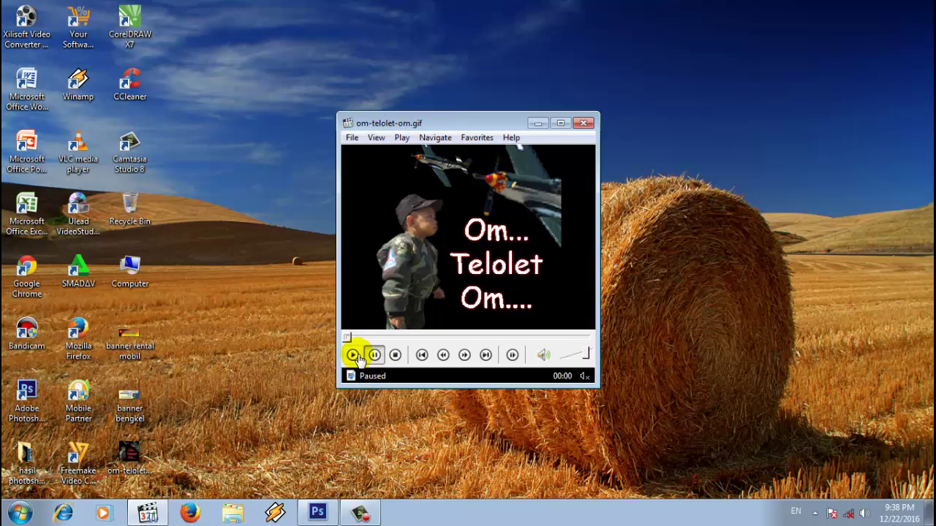
{"action": "left_click", "coordinate": [354, 356]}
{"action": "left_click", "coordinate": [355, 356]}
{"action": "left_click", "coordinate": [581, 125]}
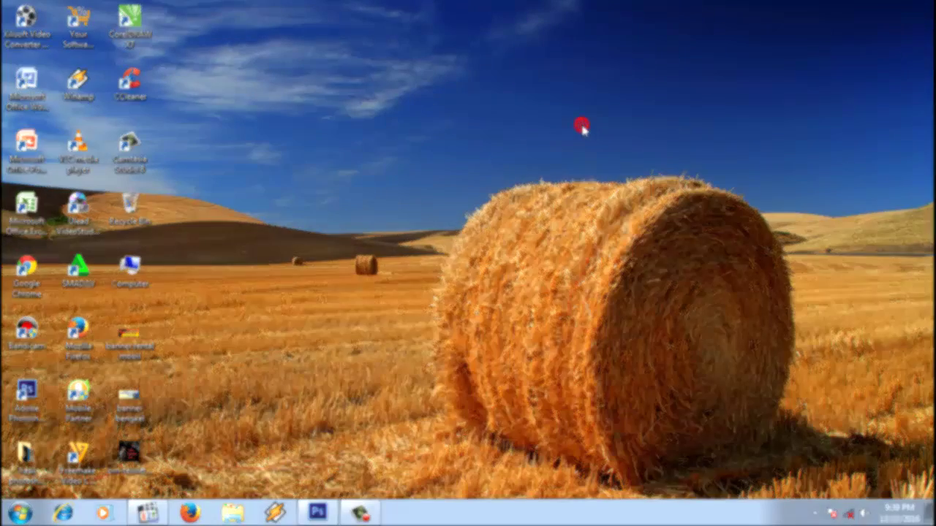